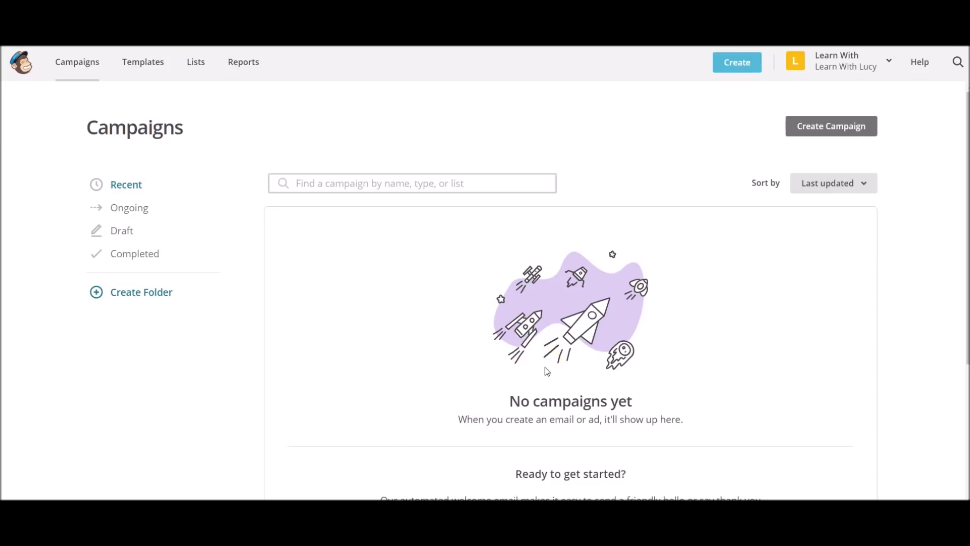
- Start a new automated email campaign using the Welcome new subscribers recipe
click(826, 126)
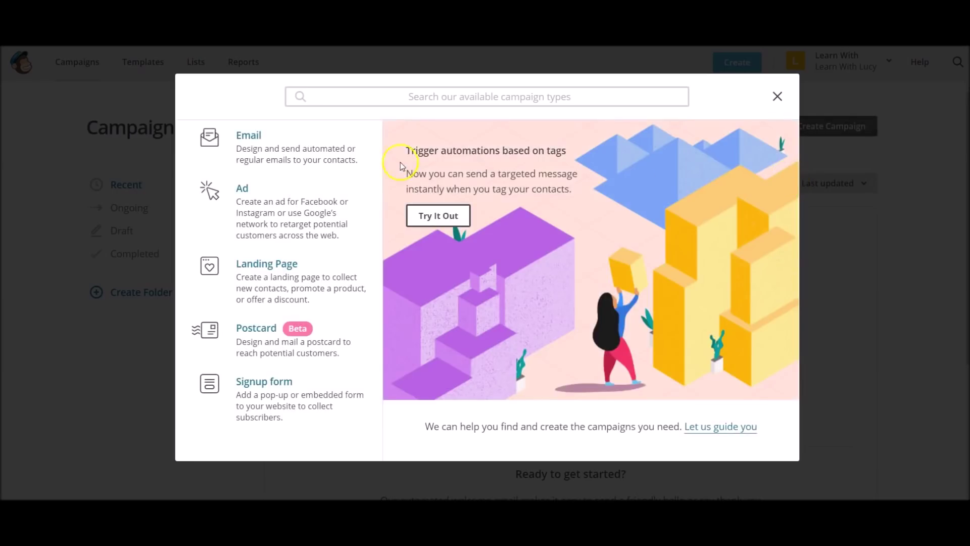
click(251, 158)
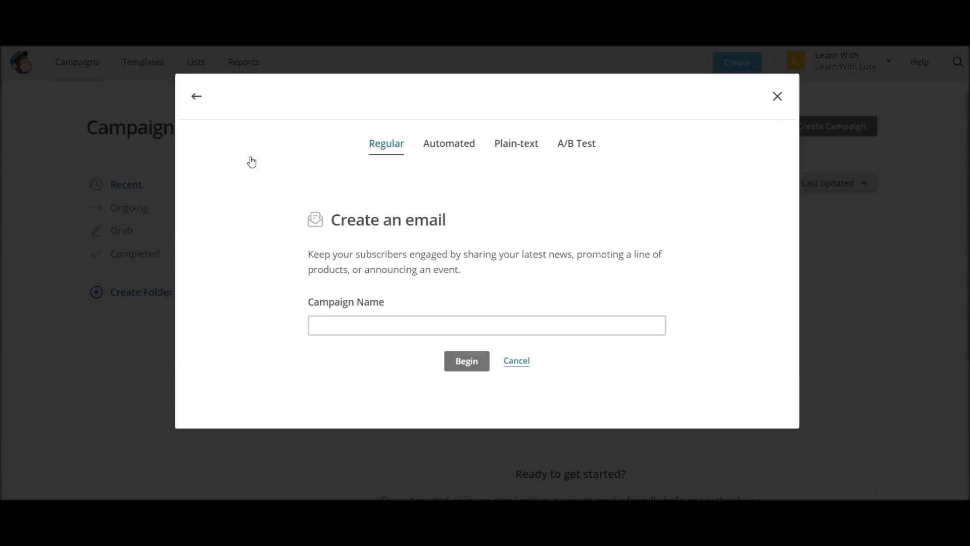
click(450, 148)
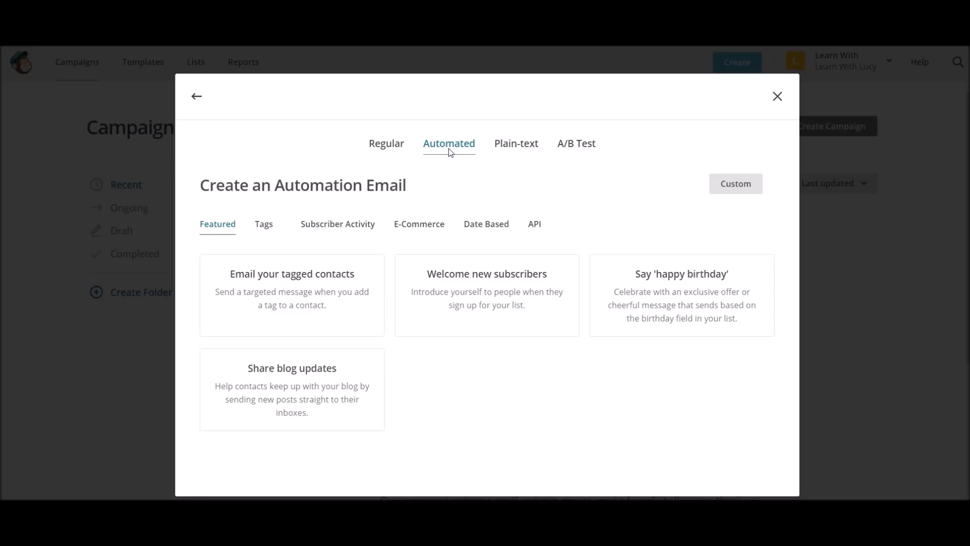
click(466, 277)
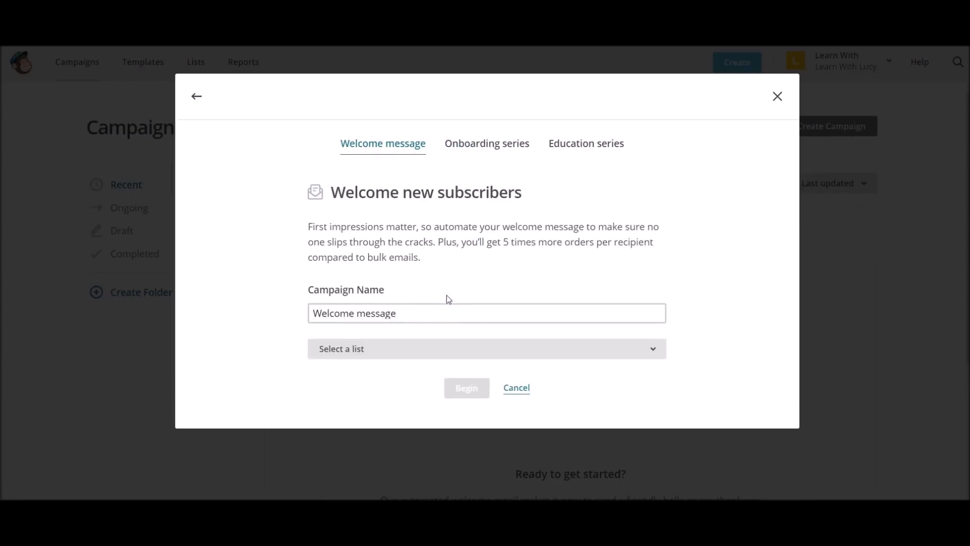
- Name the automation Free ebook, target the Facebook eBook list, and begin setting up its Welcome email
drag(436, 313, 270, 291)
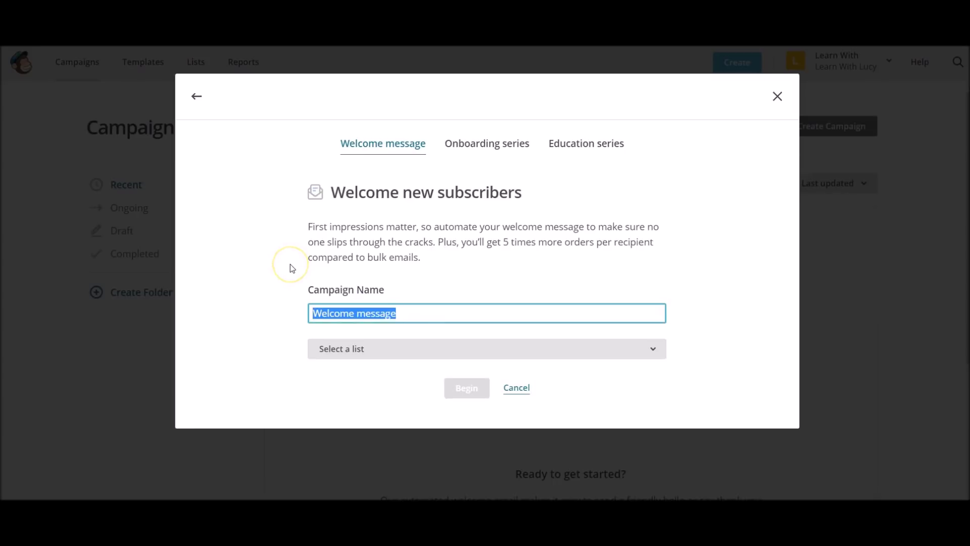
text(ne)
key(BackSpace)
key(BackSpace)
text(Fr)
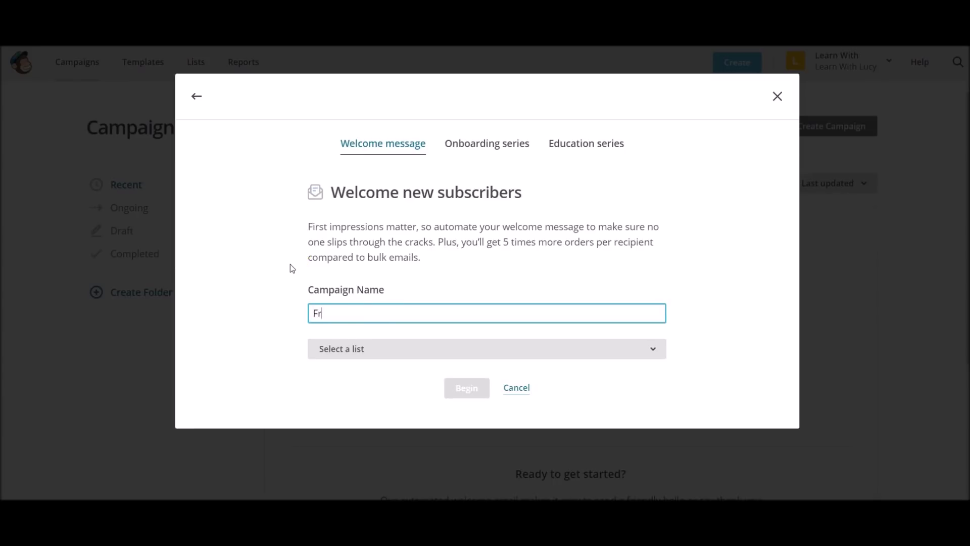
text(ee ebook)
click(371, 349)
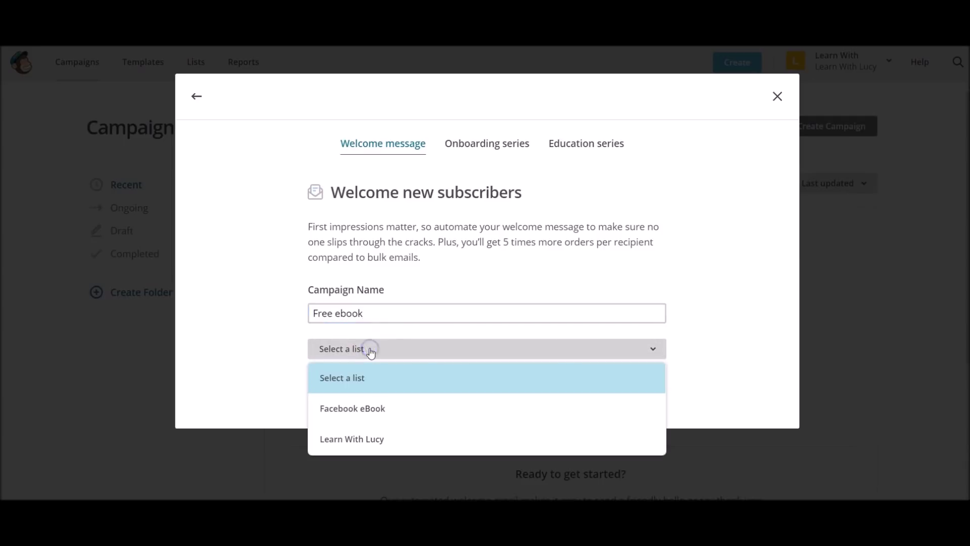
click(371, 410)
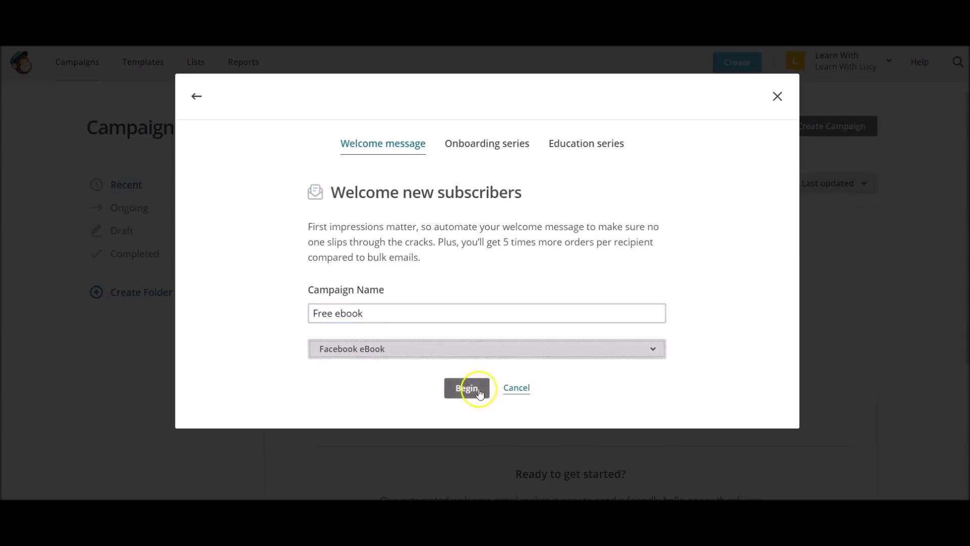
click(468, 387)
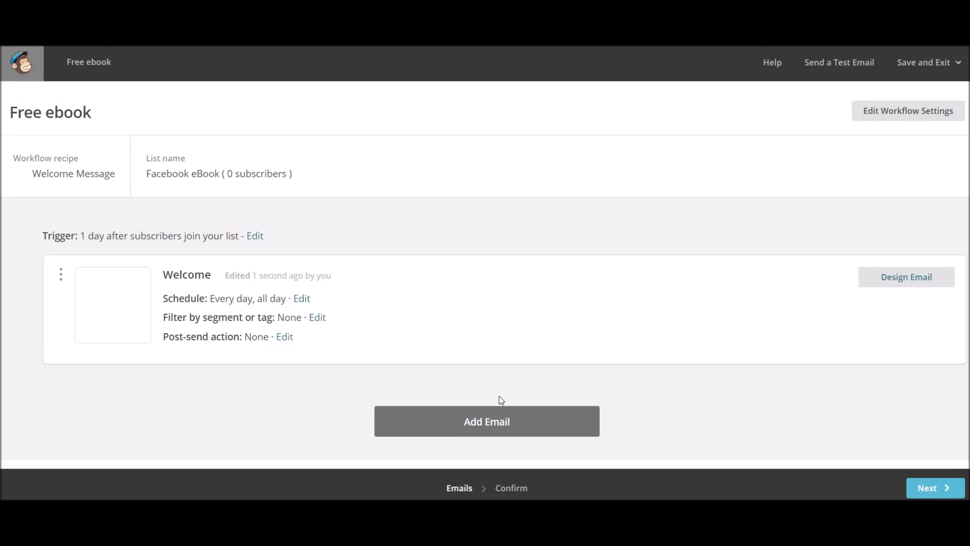
click(878, 274)
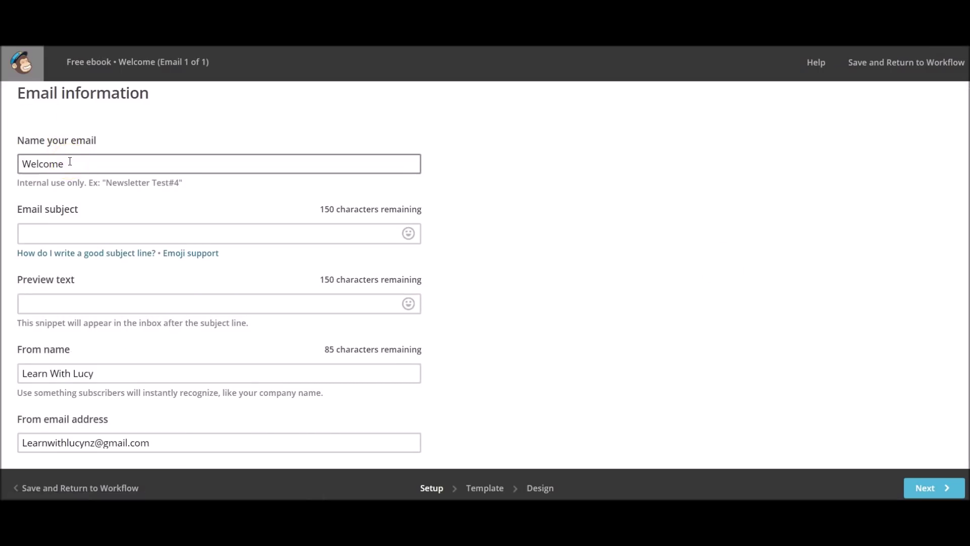
- Name the email Free Facebook Ebook with subject 'Here's Your Free eBook: How To Grow Your Business On Facebook'
double_click(61, 163)
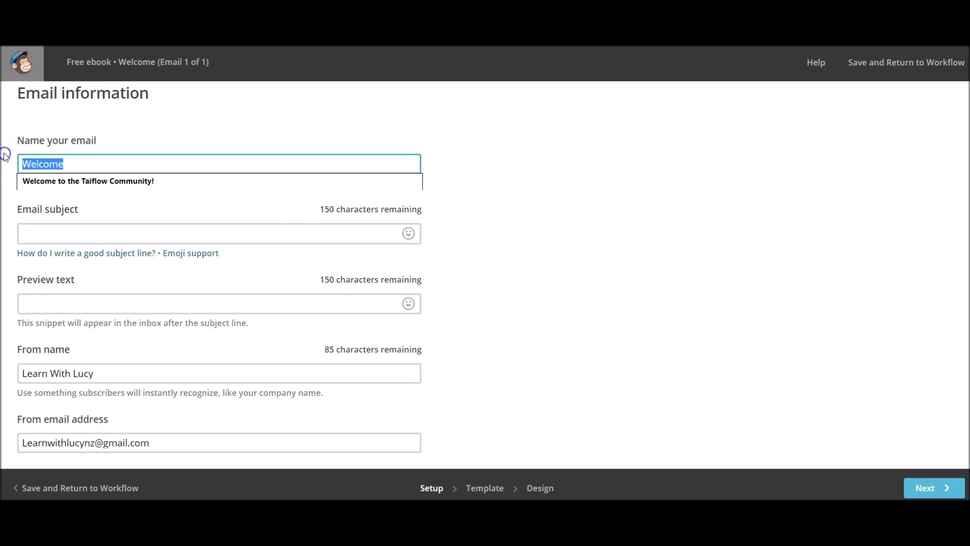
click(25, 180)
text(Fre)
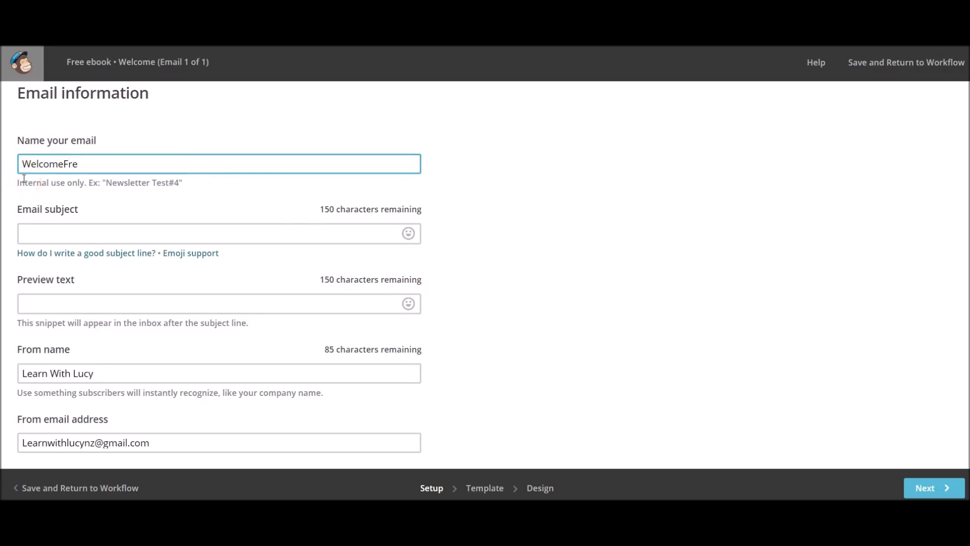
key(BackSpace)
key(BackSpace)
key(BackSpace)
key(BackSpace)
key(BackSpace)
key(BackSpace)
text(ree )
text(Facebook )
text(Ebook)
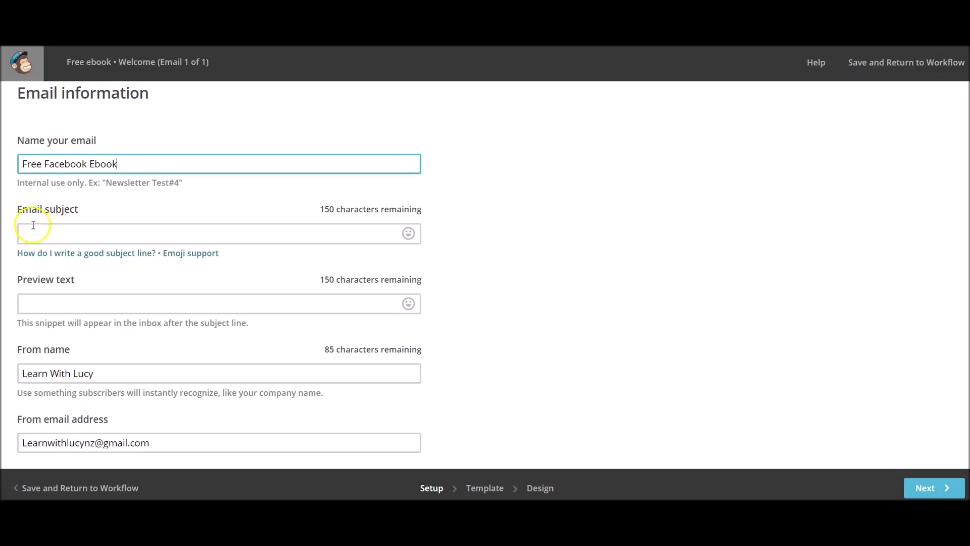
click(32, 231)
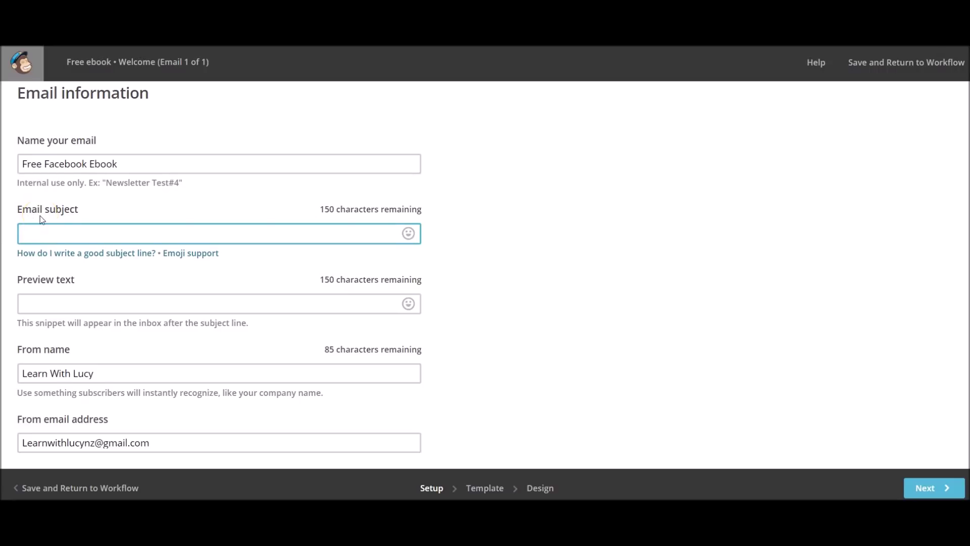
text(Here's)
text(Your)
text(ree)
text(Book)
text(How)
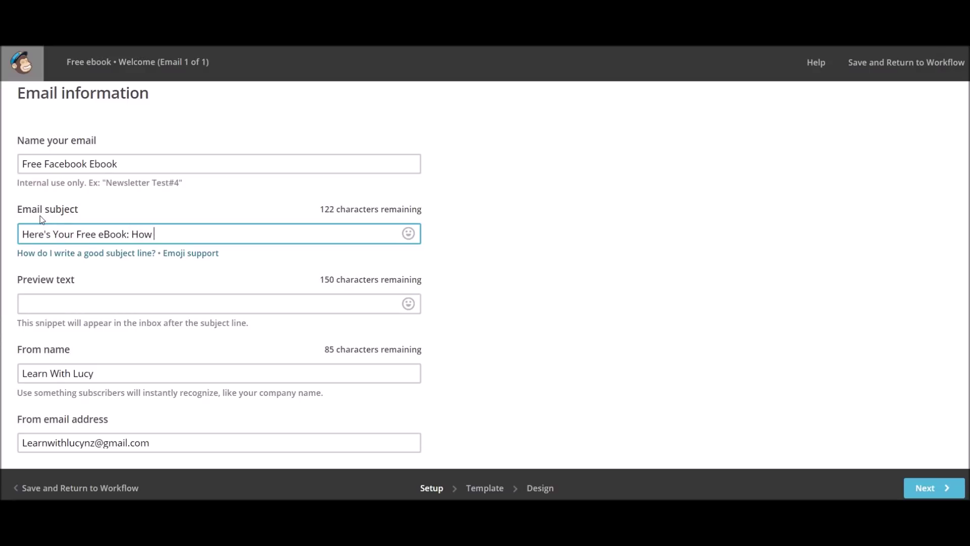
text(To Grow)
text(Yo)
key(BackSpace)
key(BackSpace)
text(our )
text(Business)
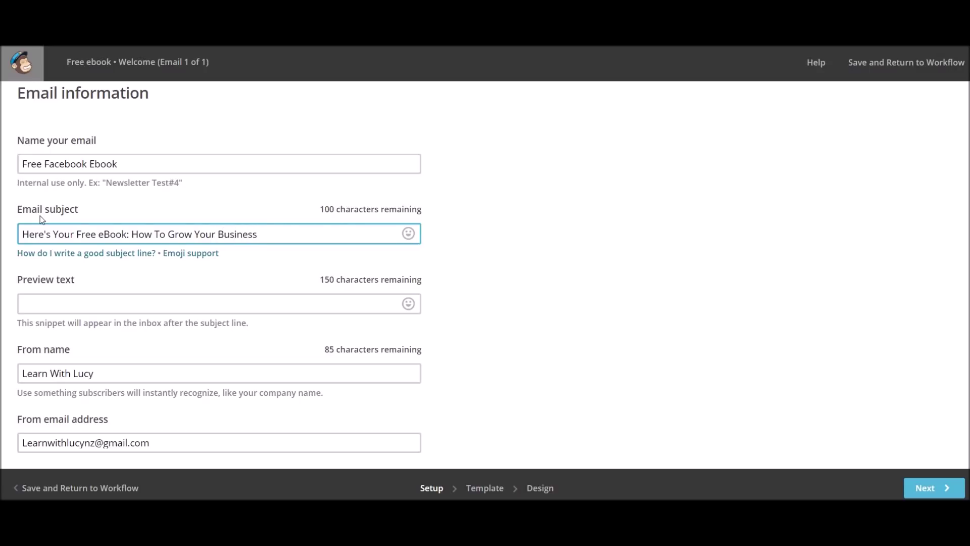
text( On Fac)
text(ebook)
- Check the sender name and email, then continue to template selection
click(46, 304)
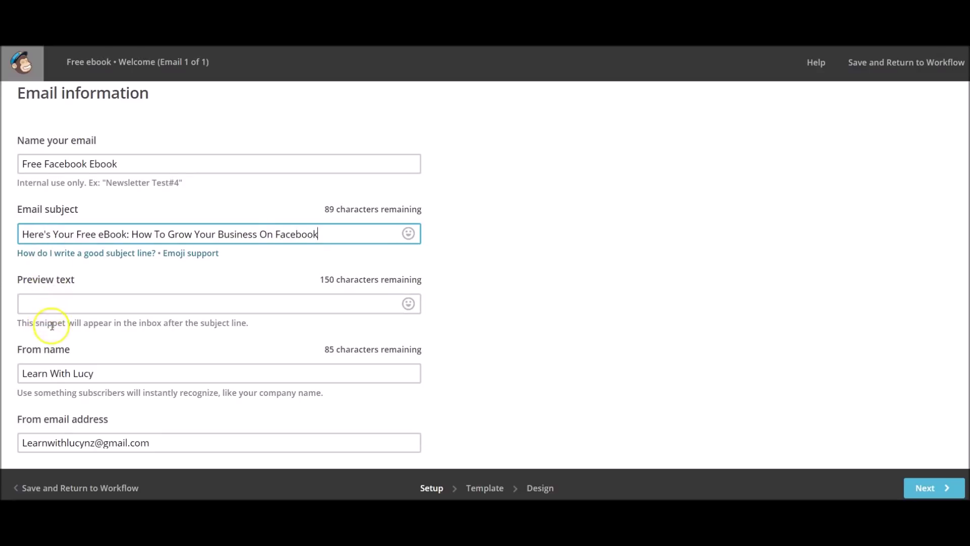
click(92, 373)
click(801, 439)
click(923, 486)
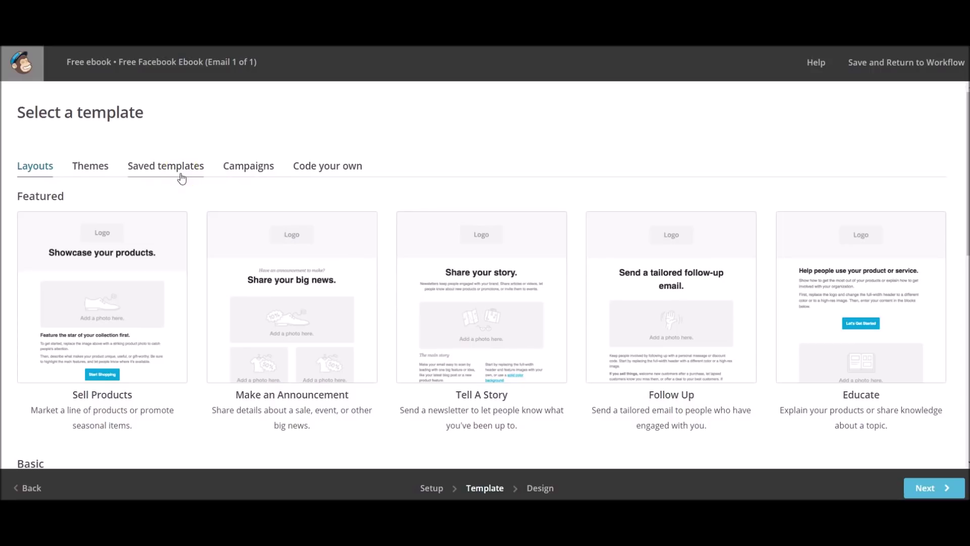
scroll(478, 356, down, 1)
scroll(478, 356, down, 3)
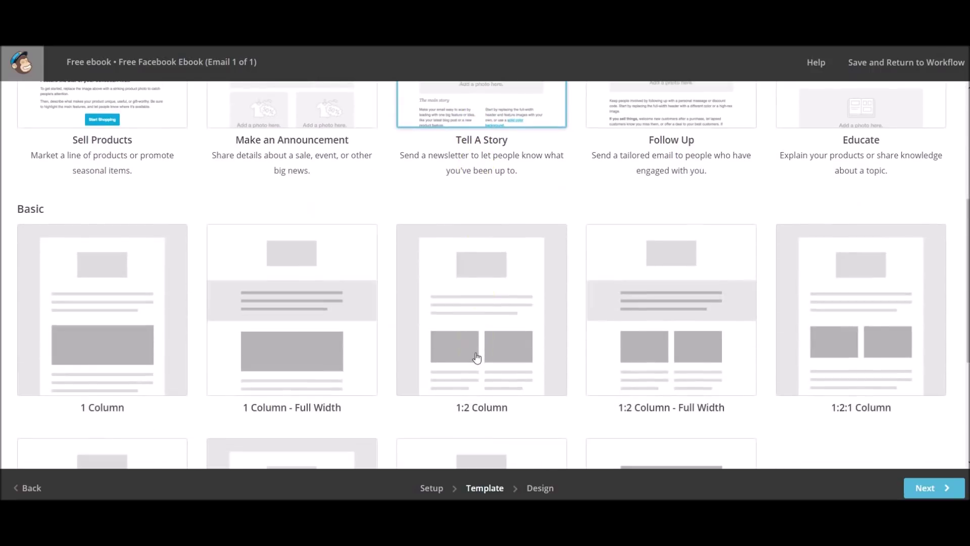
scroll(477, 356, down, 2)
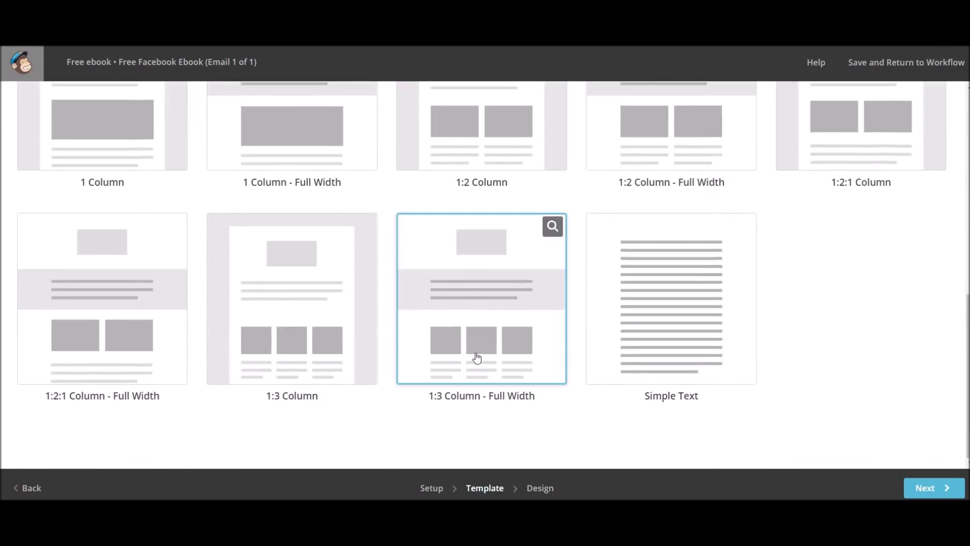
scroll(477, 357, up, 3)
scroll(477, 357, up, 3)
scroll(477, 358, up, 2)
scroll(476, 358, up, 1)
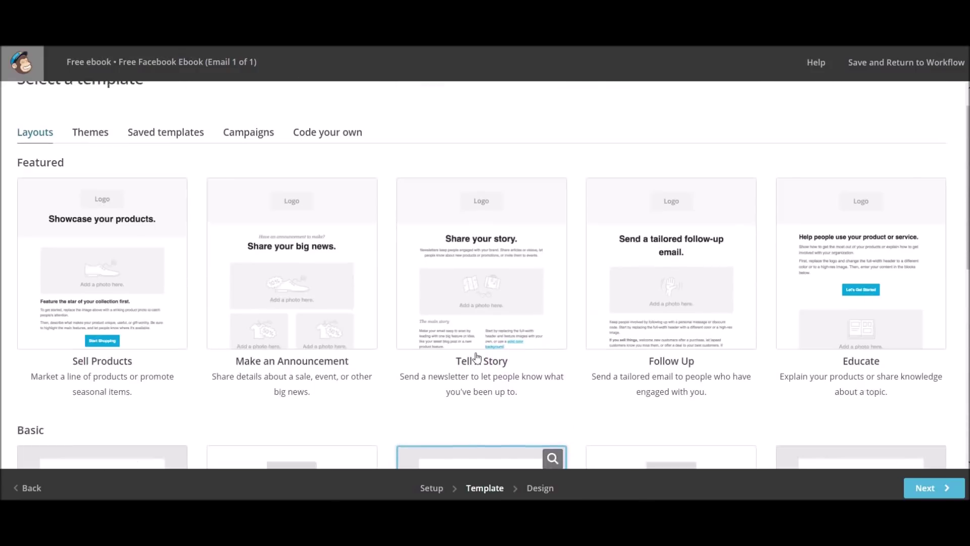
scroll(476, 358, up, 2)
- Load the saved eBook (Learn With Lucy) template into the design editor
click(165, 165)
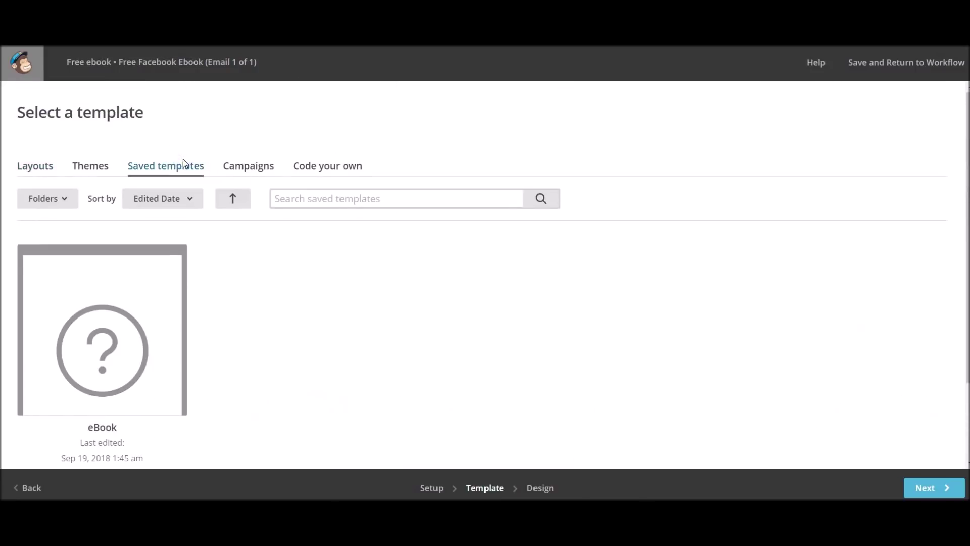
click(119, 323)
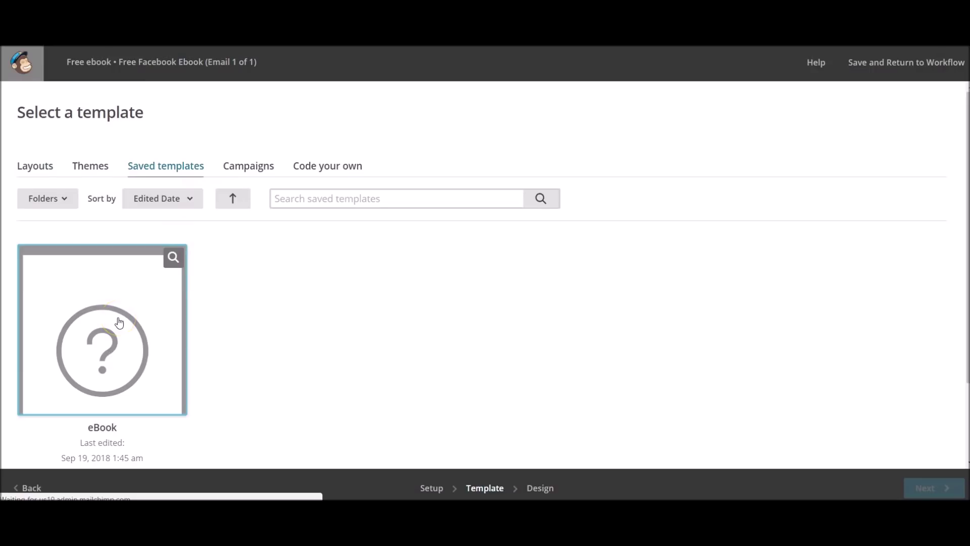
scroll(119, 323, down, 2)
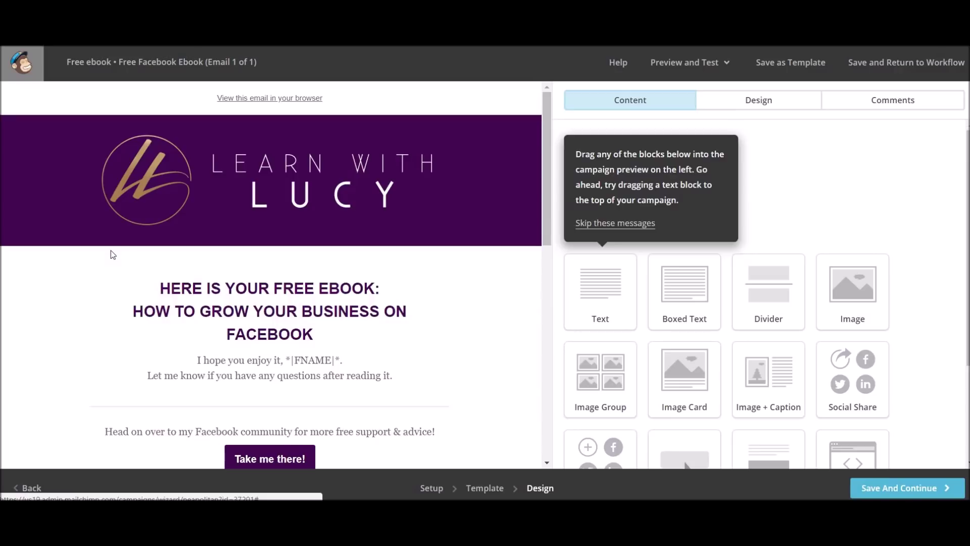
mouse_move(270, 332)
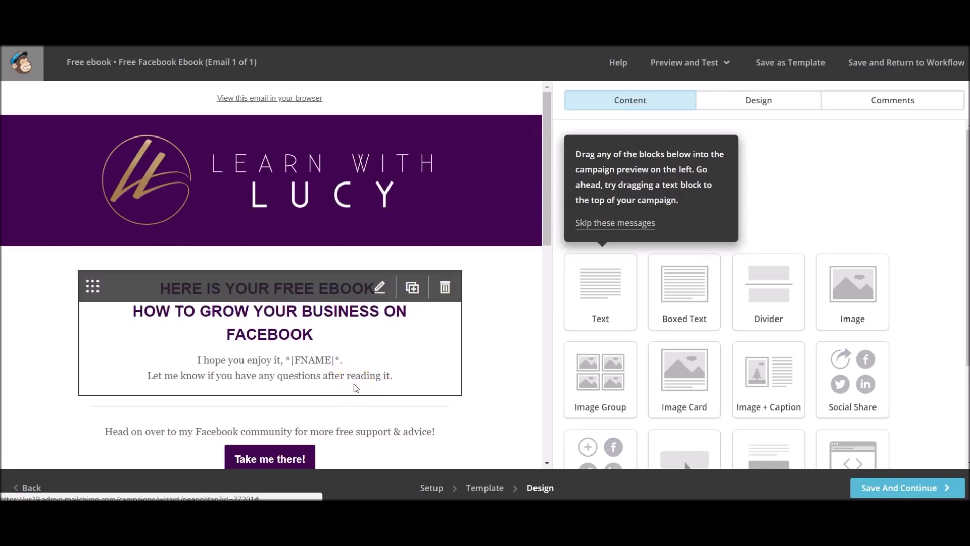
- Add a button below the free ebook message and replace 'Buy Now' with 'Download eBook'
click(354, 387)
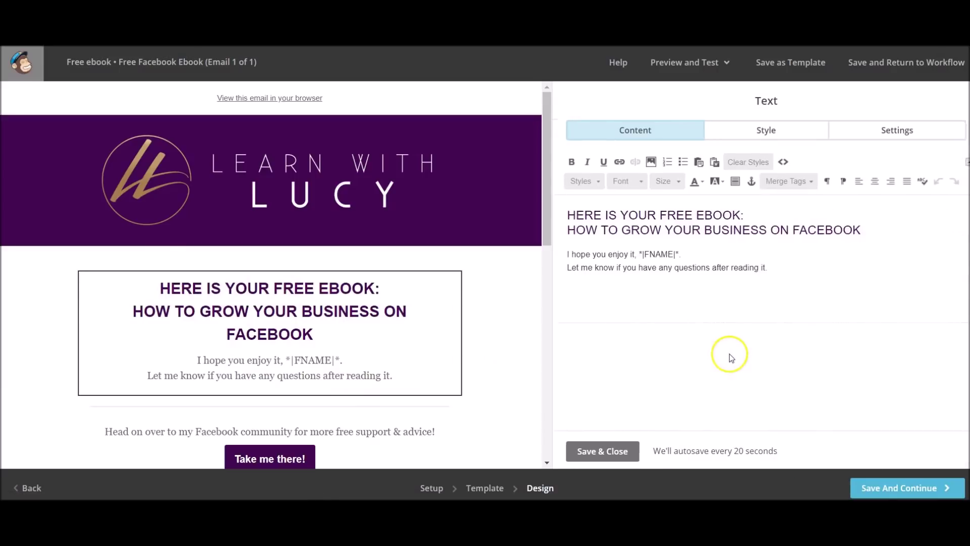
click(603, 450)
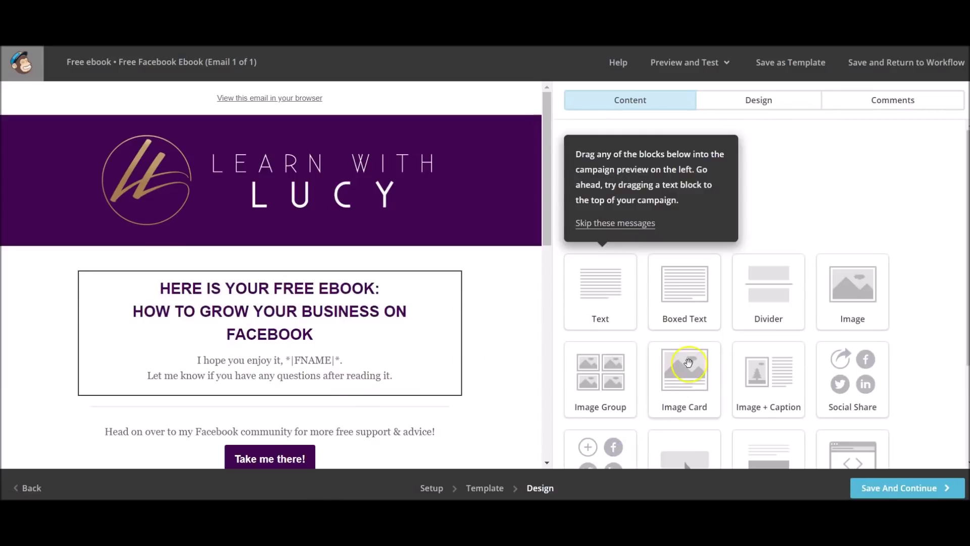
mouse_move(685, 337)
mouse_down()
mouse_move(295, 347)
mouse_move(268, 361)
mouse_move(268, 379)
mouse_up()
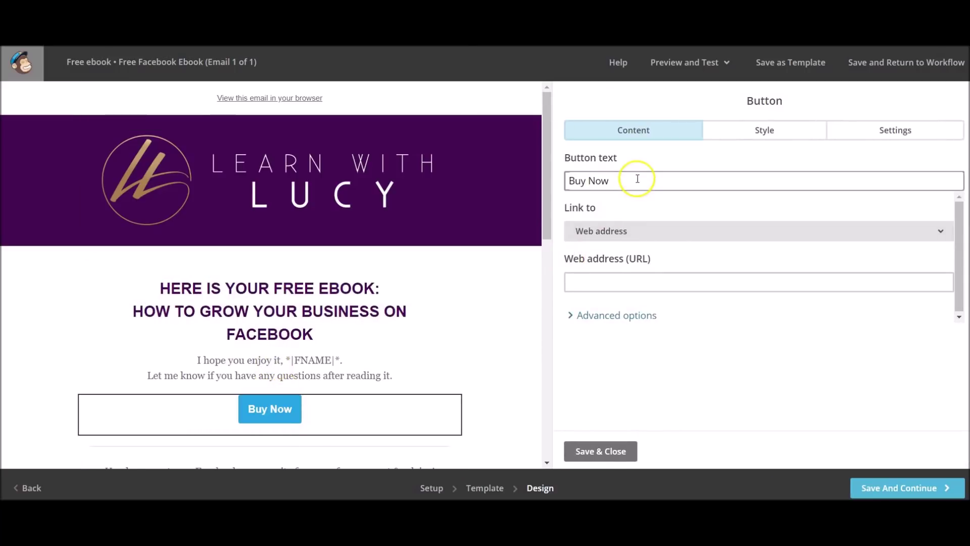
drag(637, 179, 553, 180)
text(Down)
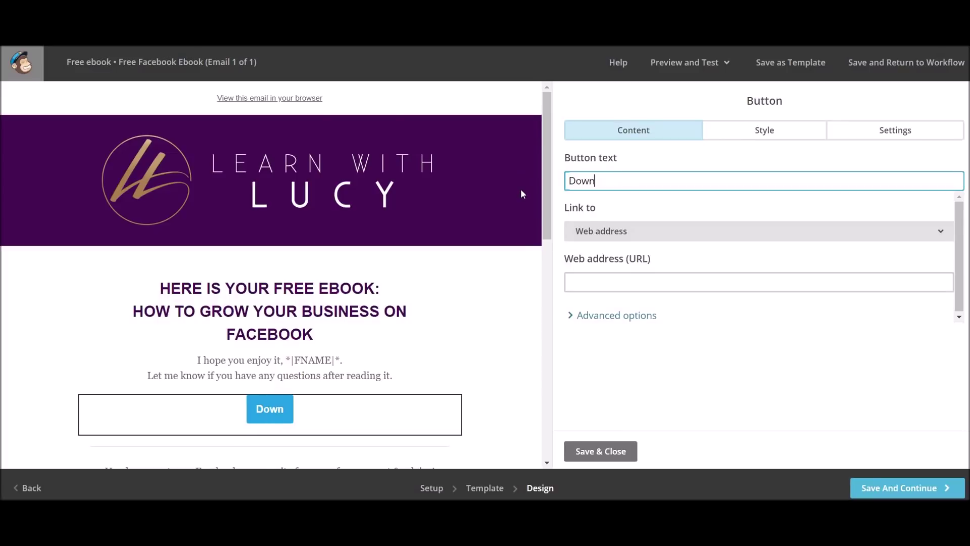
text(load eBo)
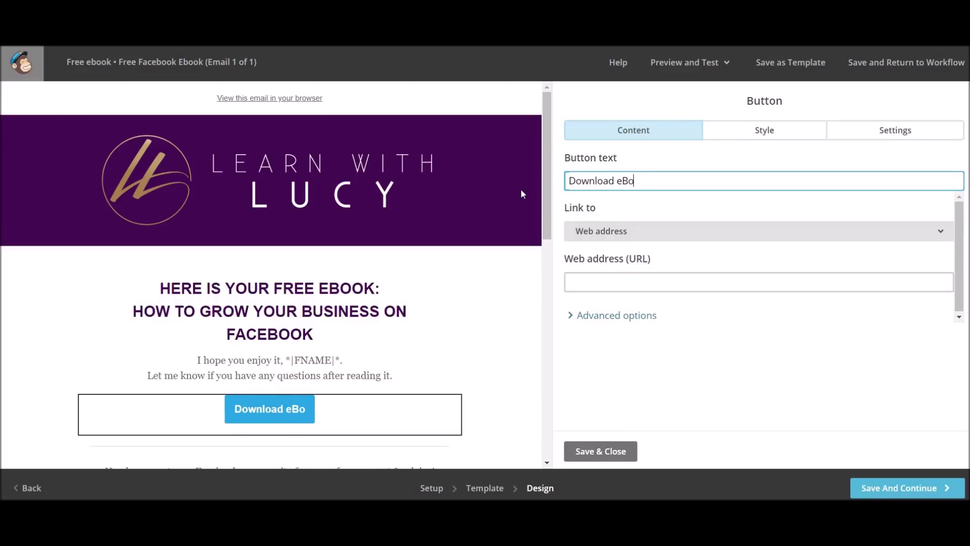
text(ok)
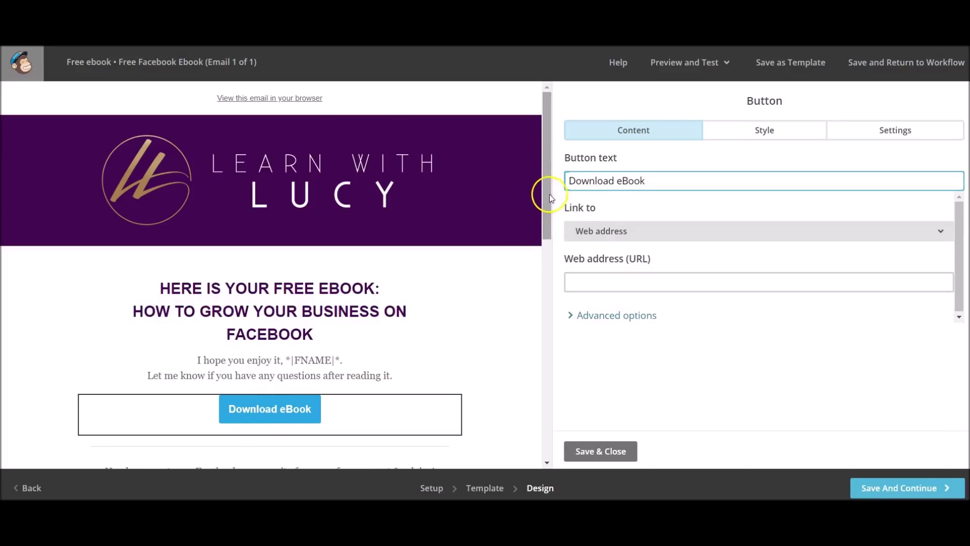
- Give the Download eBook button a dark purple #410550 background and save it
click(742, 137)
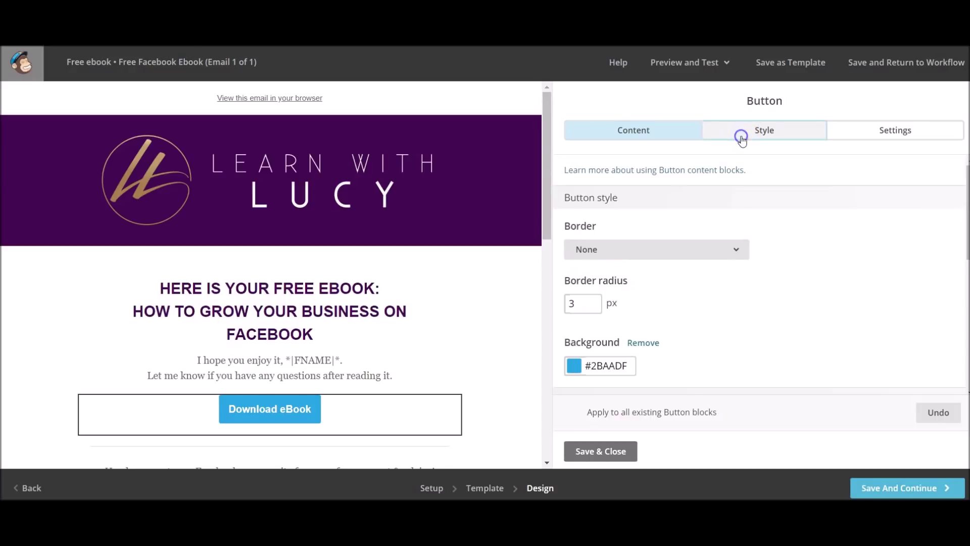
click(611, 369)
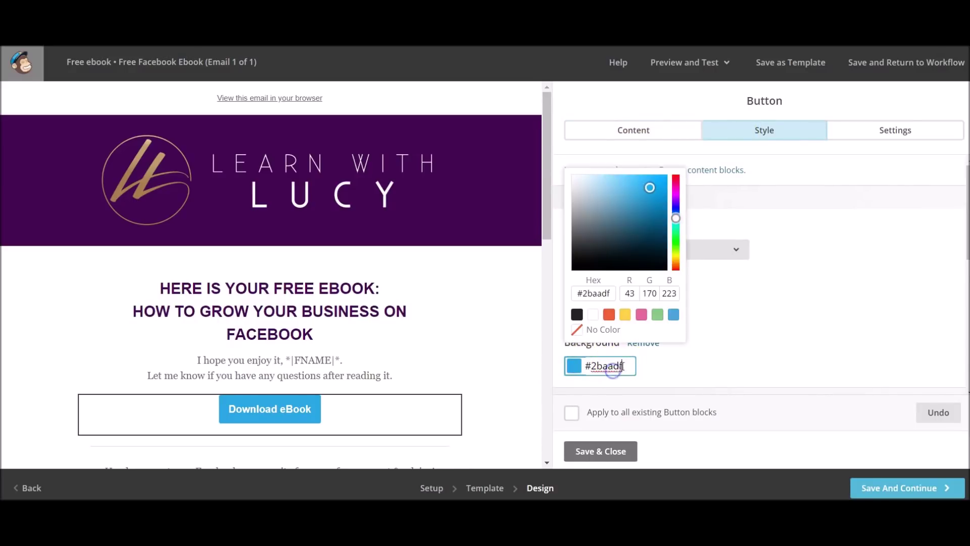
click(599, 294)
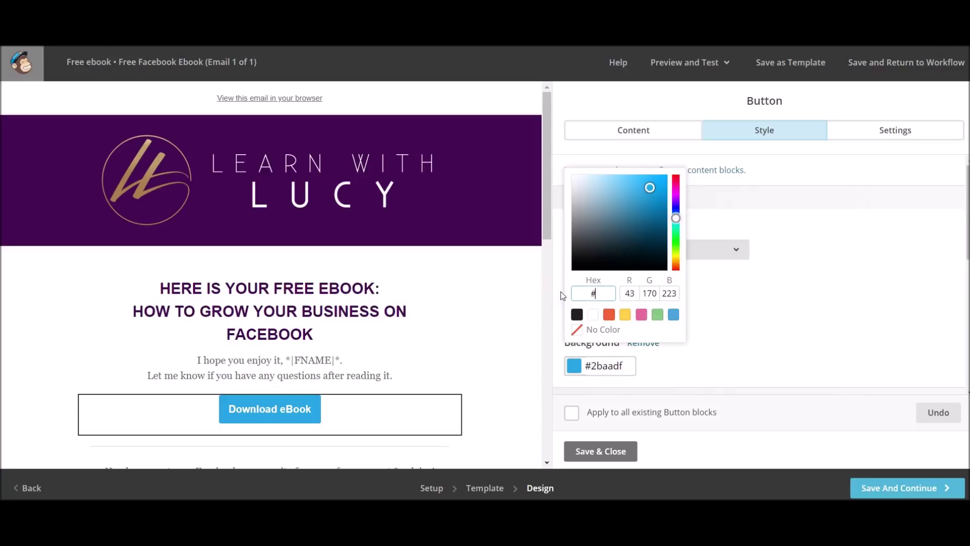
text(410550)
key(Return)
click(734, 301)
click(600, 450)
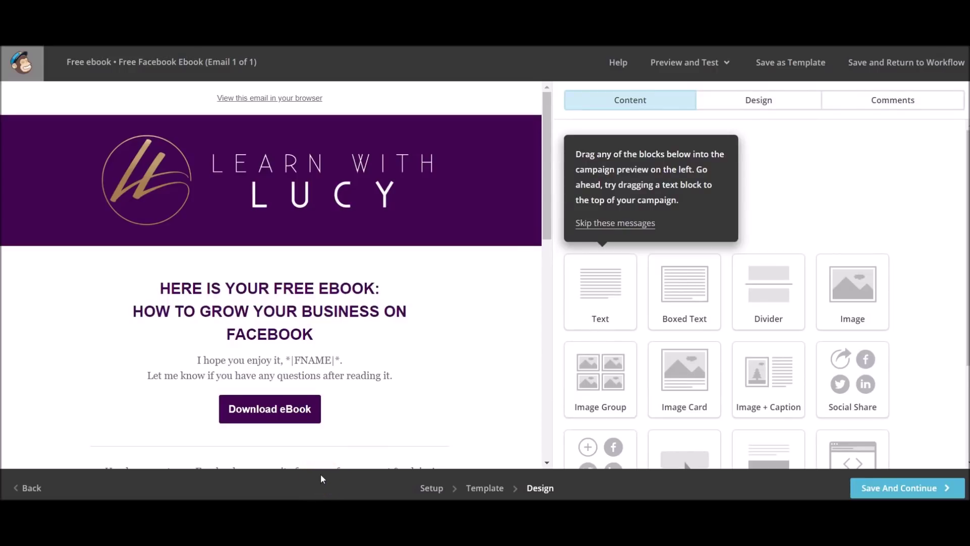
click(269, 408)
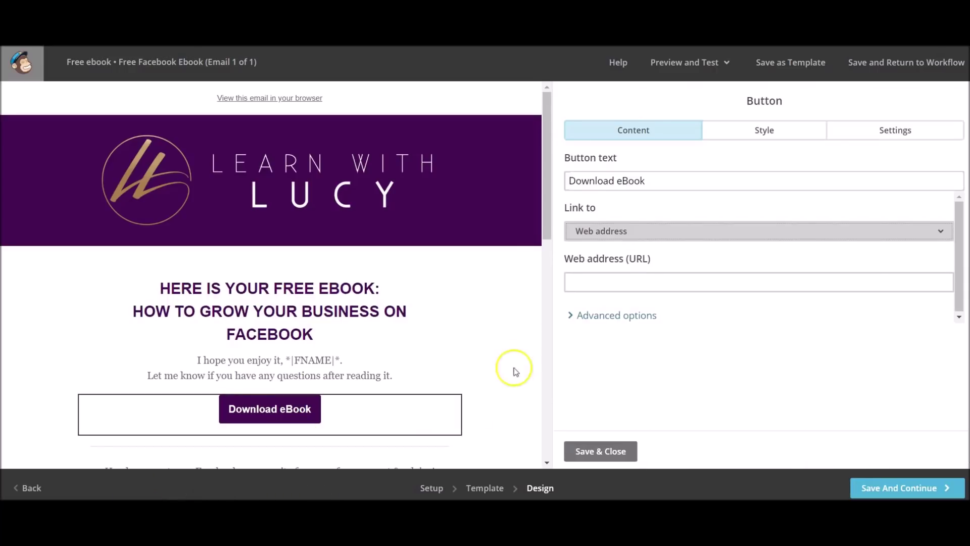
- Link the button to the uploaded Facebook ebook PDF file and close the button editor
click(627, 232)
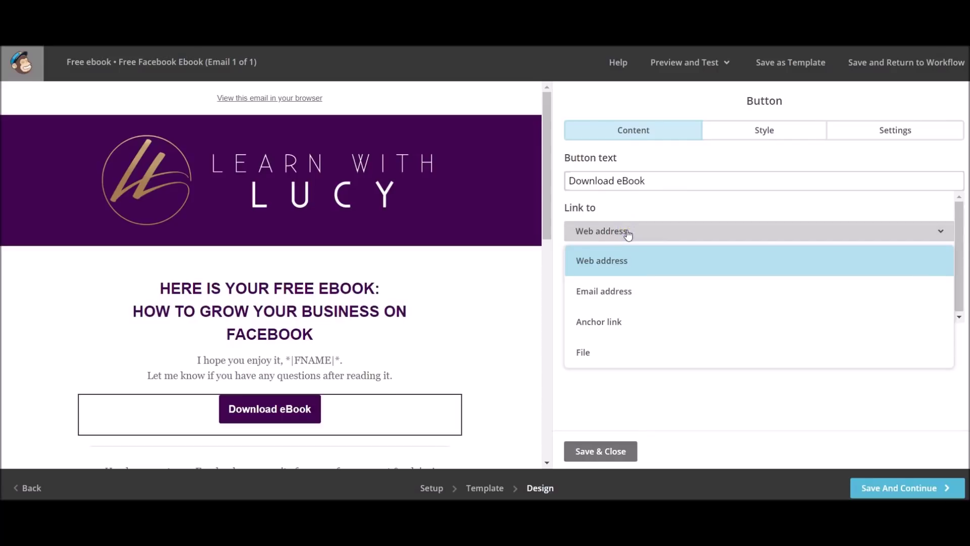
click(577, 354)
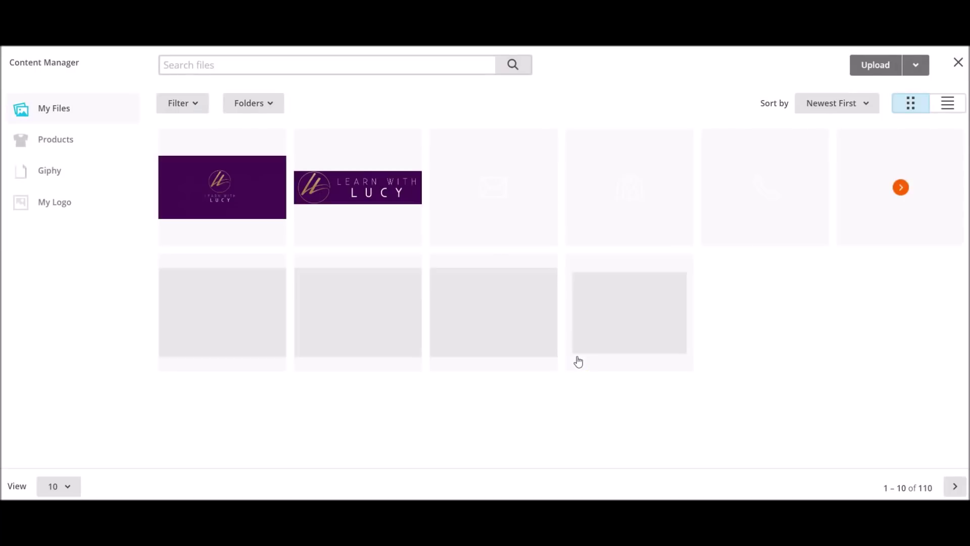
click(874, 64)
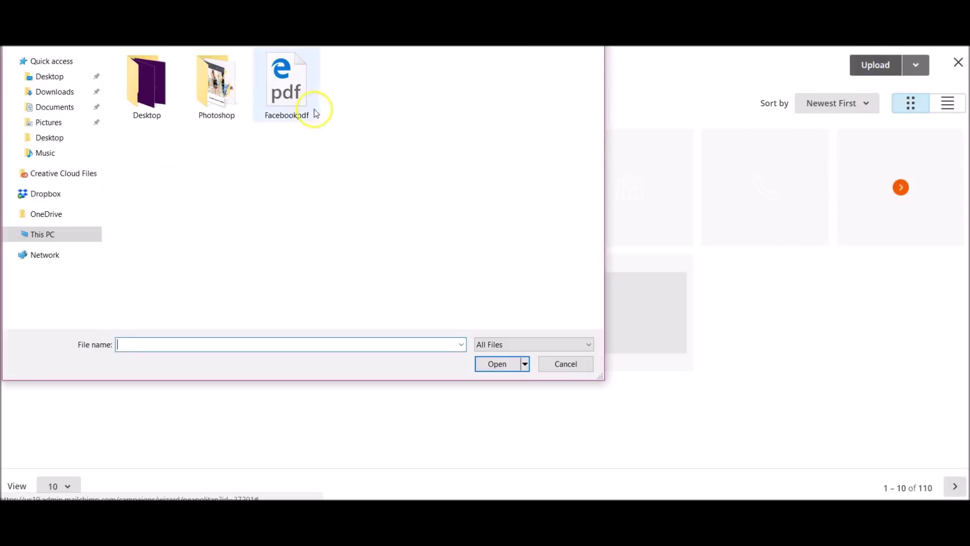
click(287, 87)
click(497, 364)
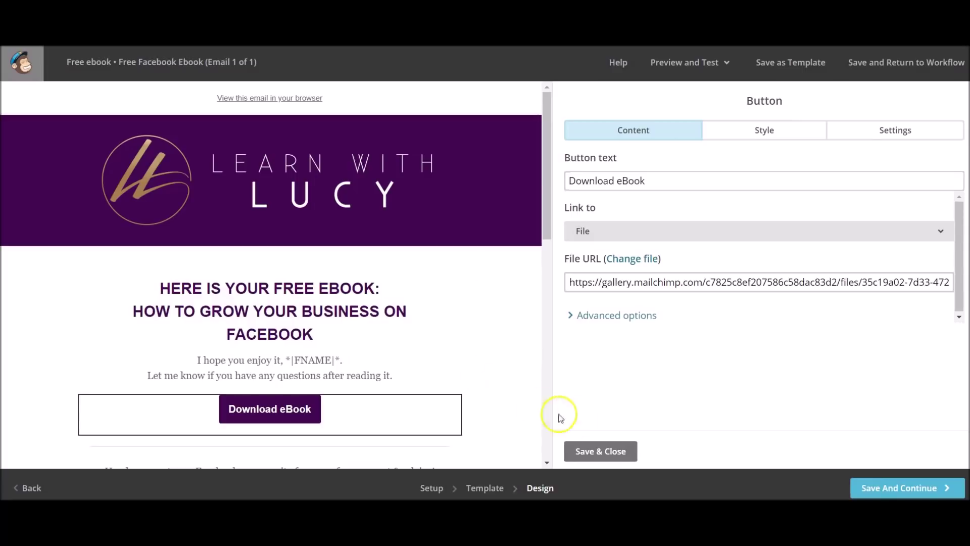
click(624, 455)
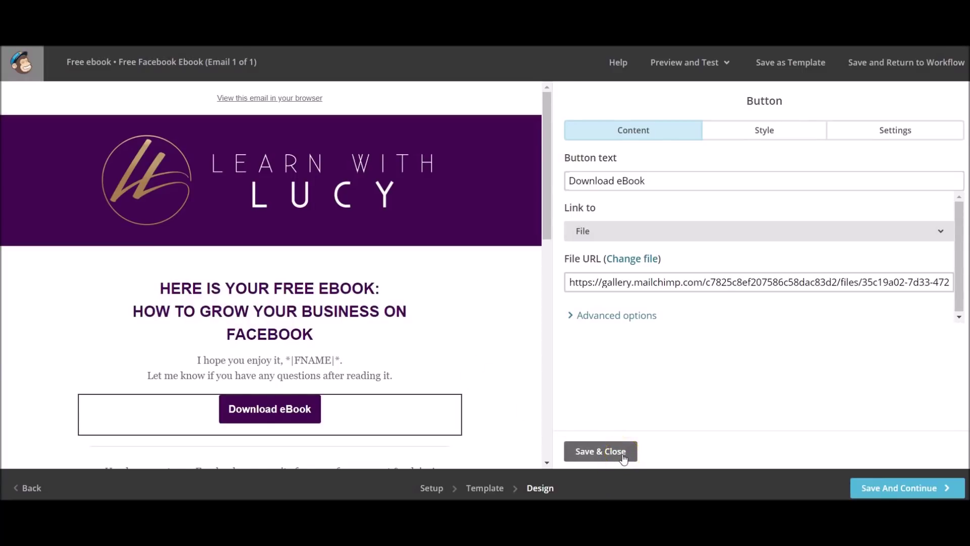
click(623, 455)
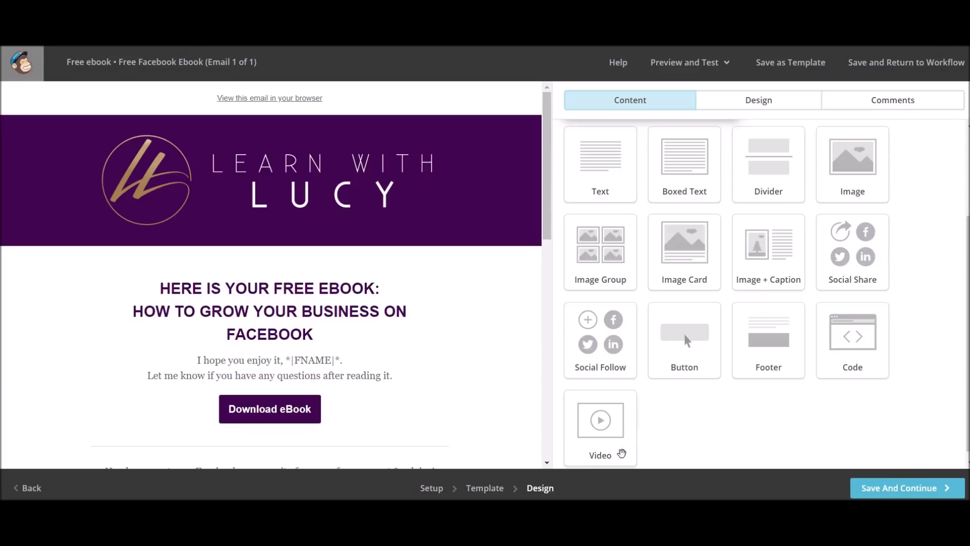
scroll(445, 378, down, 4)
scroll(445, 378, down, 3)
scroll(444, 377, down, 3)
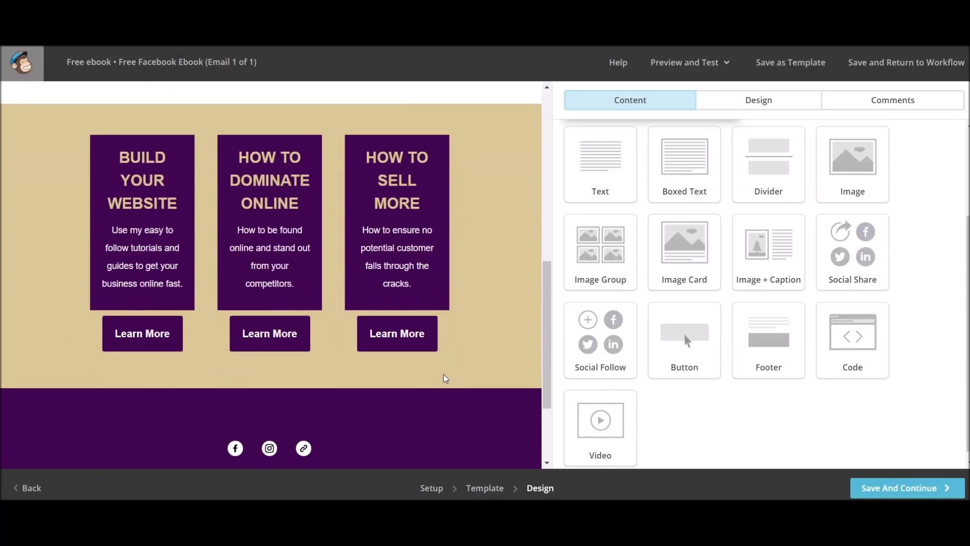
scroll(445, 377, down, 3)
scroll(445, 377, down, 2)
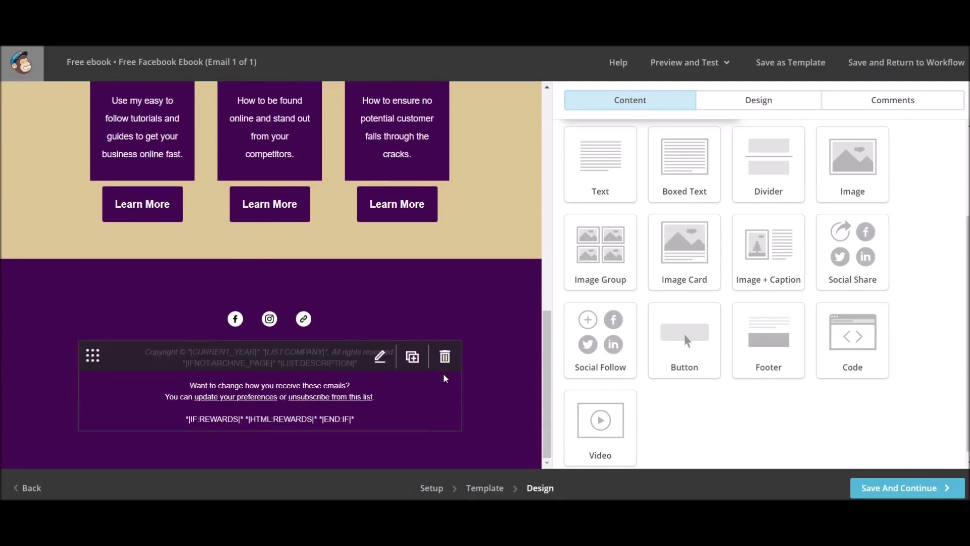
scroll(445, 377, up, 5)
scroll(445, 377, up, 4)
scroll(445, 377, up, 4)
scroll(445, 377, up, 2)
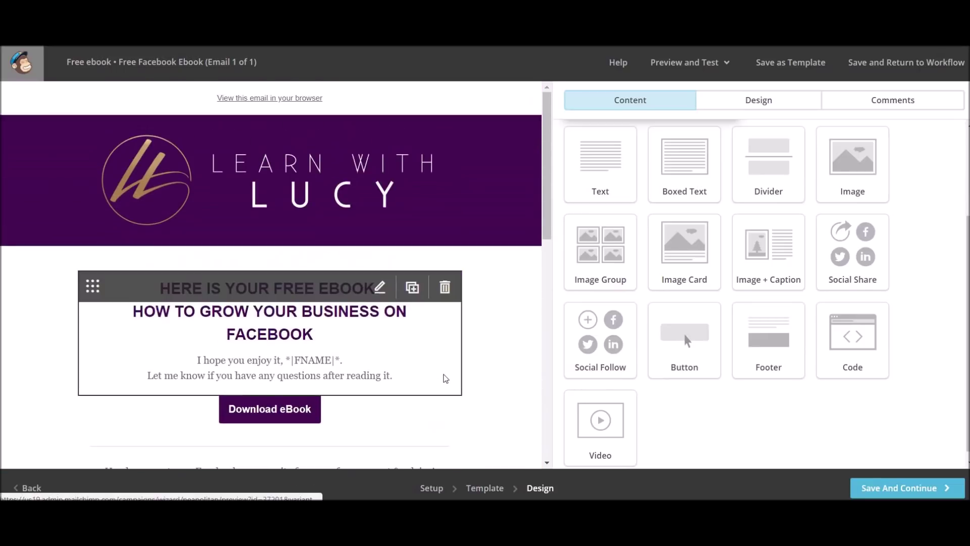
- Save the Free Facebook Ebook email design and return to the workflow overview
click(909, 488)
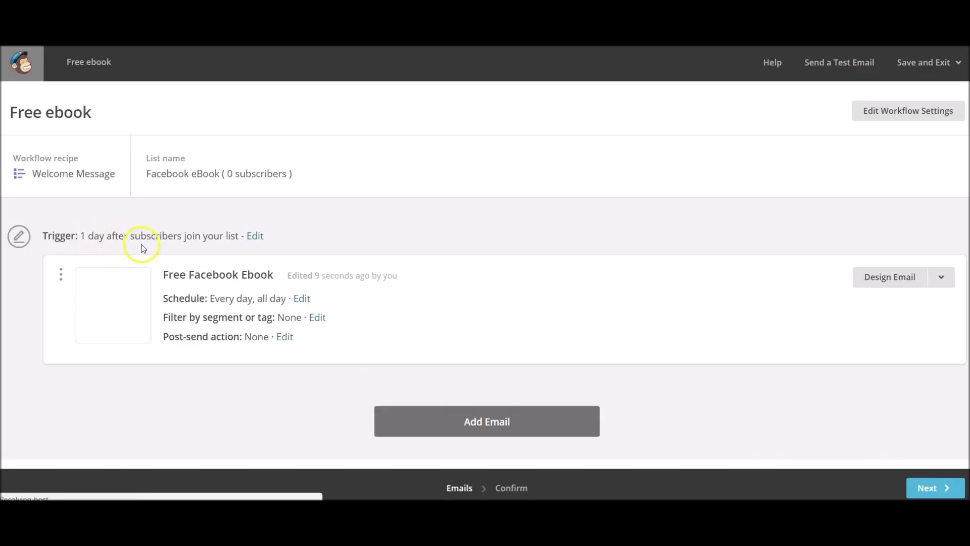
- Change the trigger delay to Immediately after signup and proceed to the workflow review
click(254, 236)
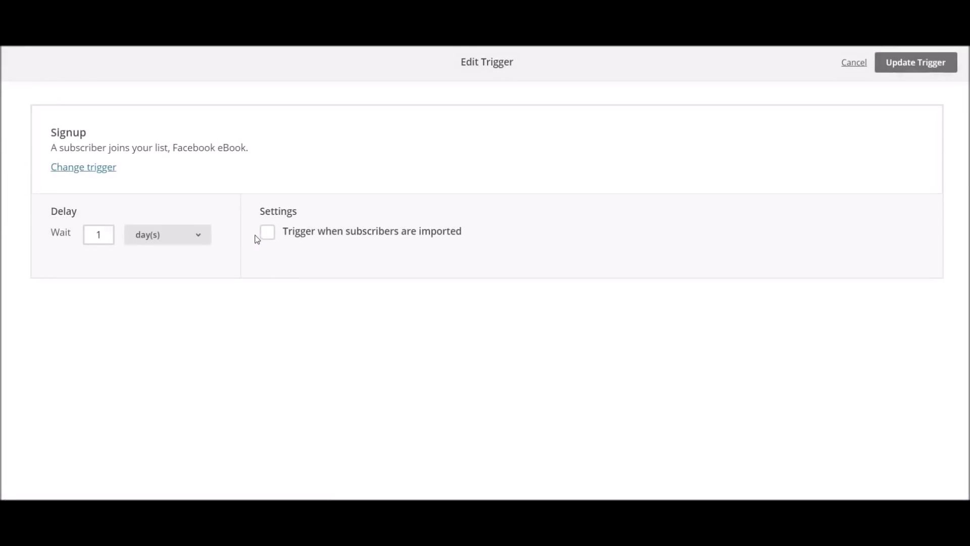
click(141, 235)
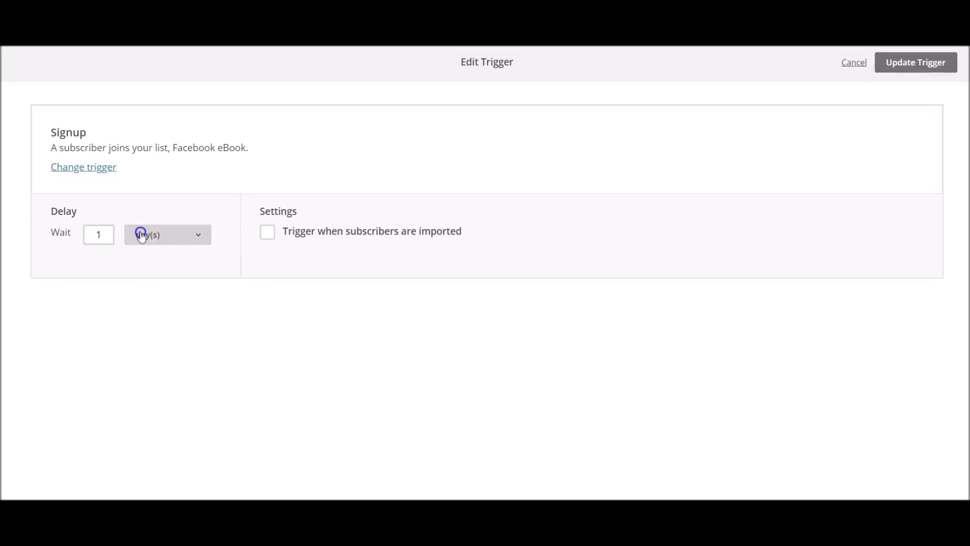
click(195, 251)
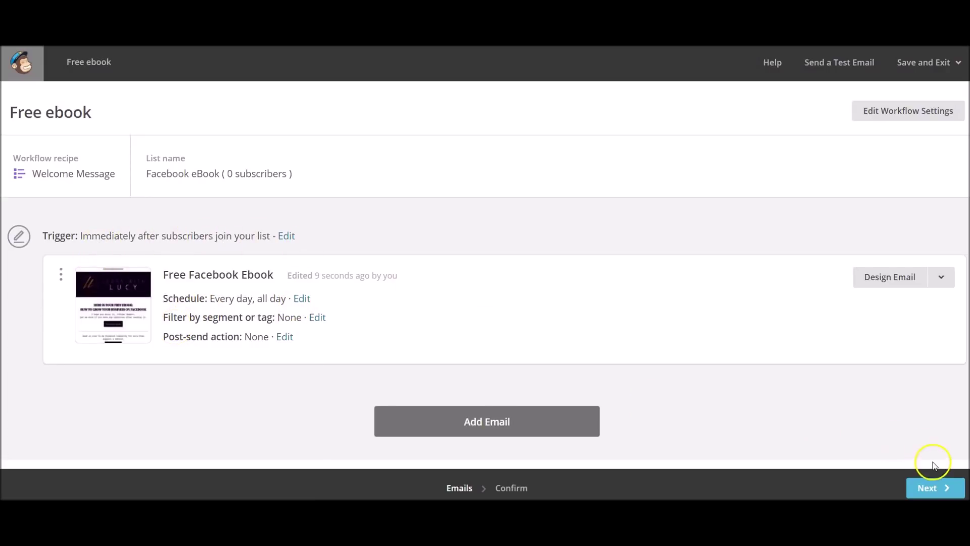
click(930, 487)
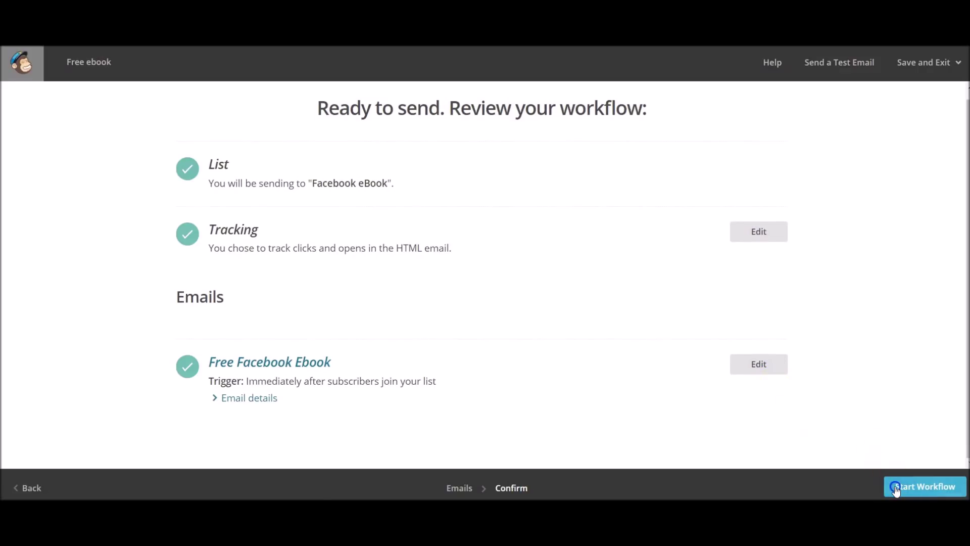
- Start the Free ebook workflow, confirm it, and begin creating another automation
click(922, 486)
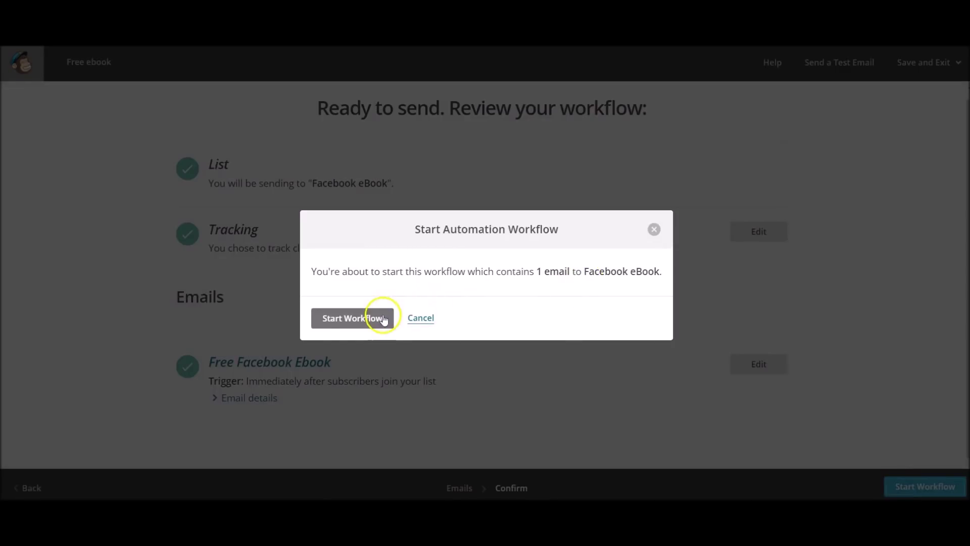
click(362, 318)
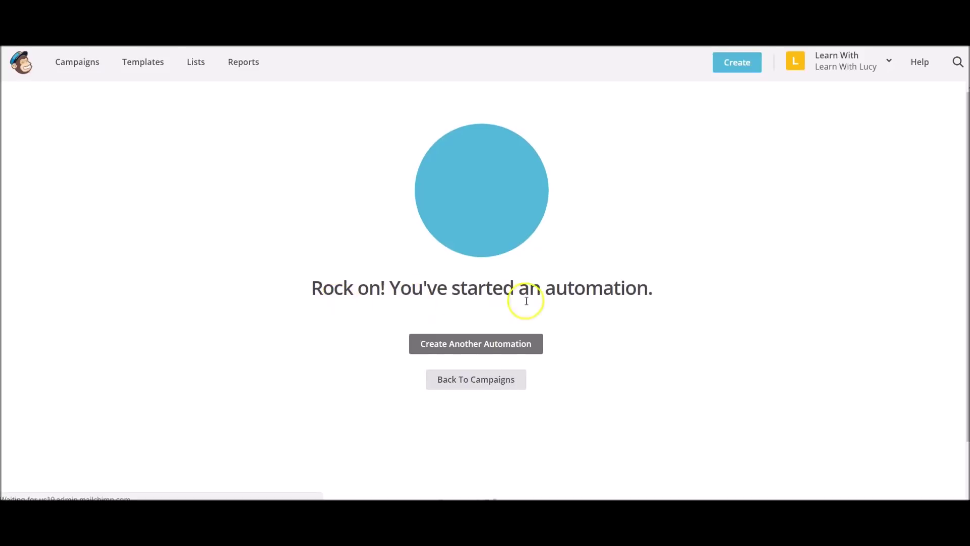
click(516, 345)
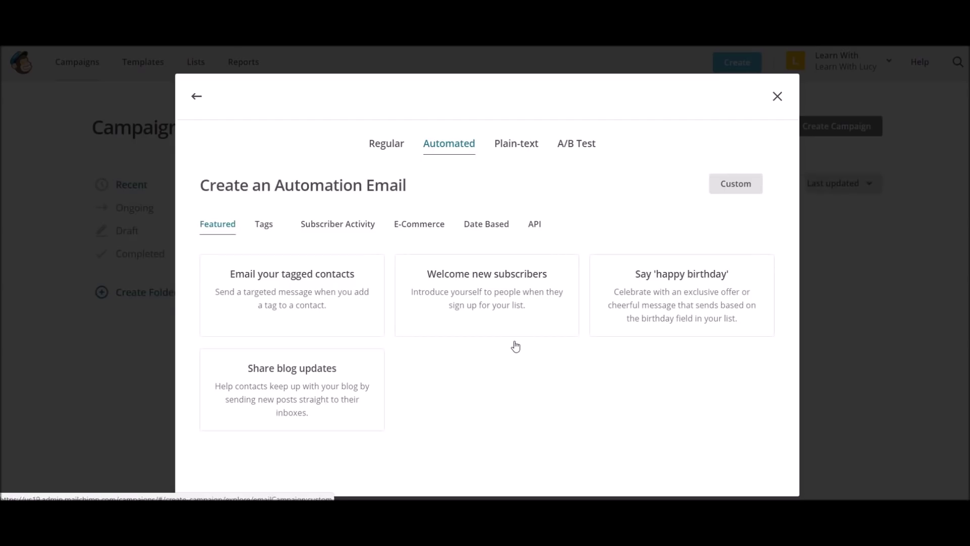
- Choose the Welcome new subscribers recipe and rename the campaign to 'Second email'
click(436, 303)
click(434, 314)
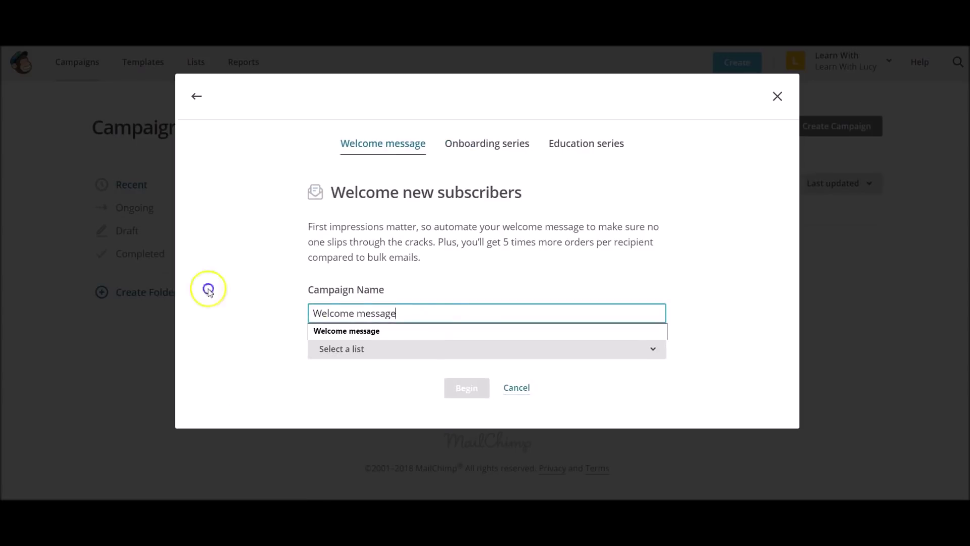
key(ctrl+a)
text(Seco)
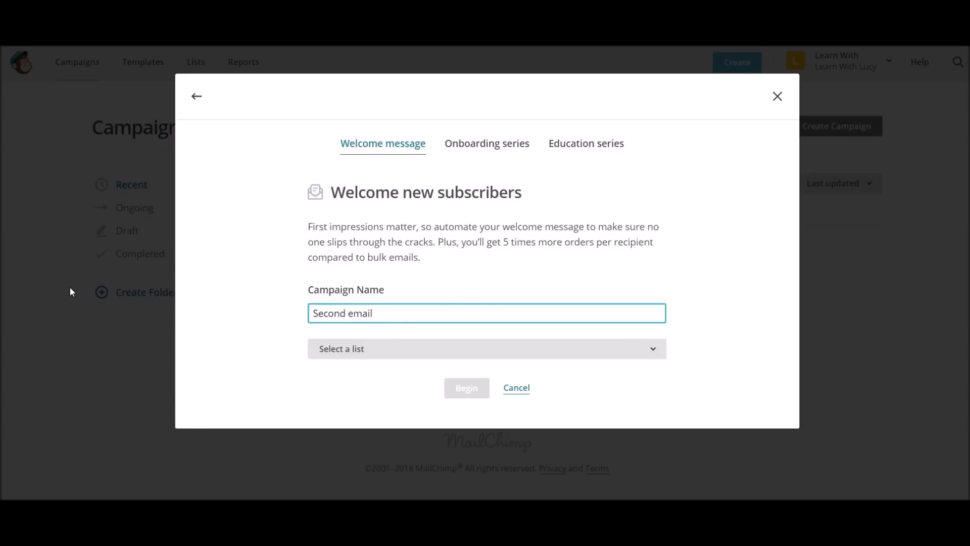
- Select the Facebook eBook list and begin the new workflow
click(351, 348)
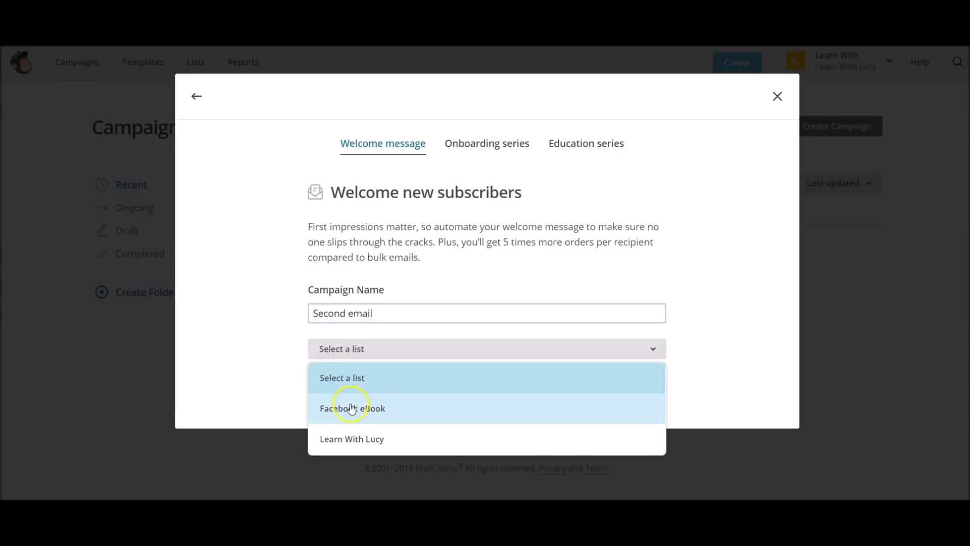
click(428, 411)
click(470, 388)
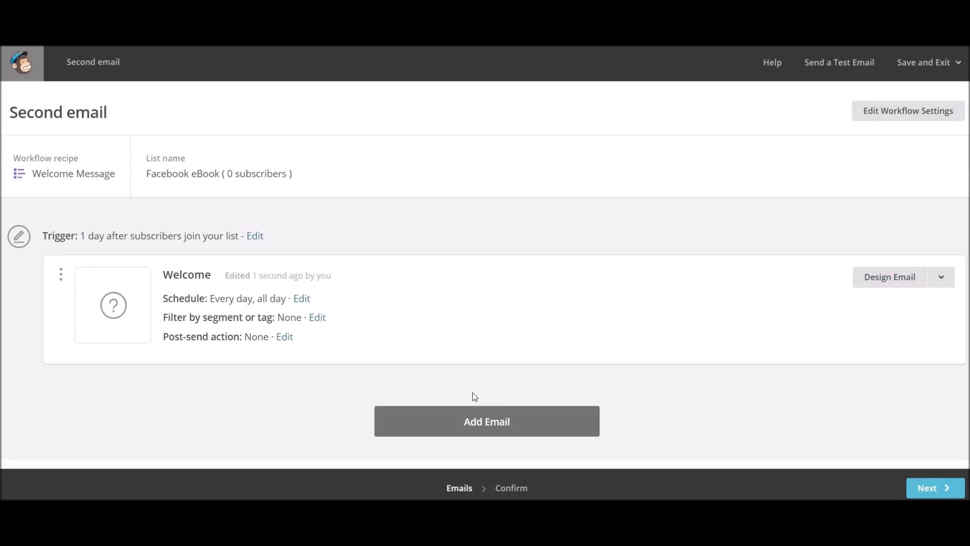
click(511, 381)
- Add a second email to the Second email workflow
click(486, 422)
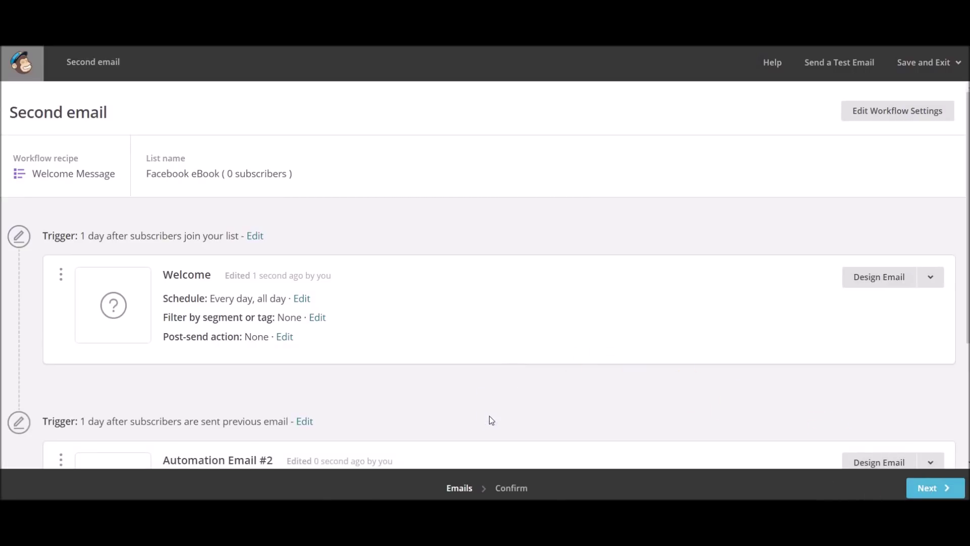
scroll(491, 419, down, 3)
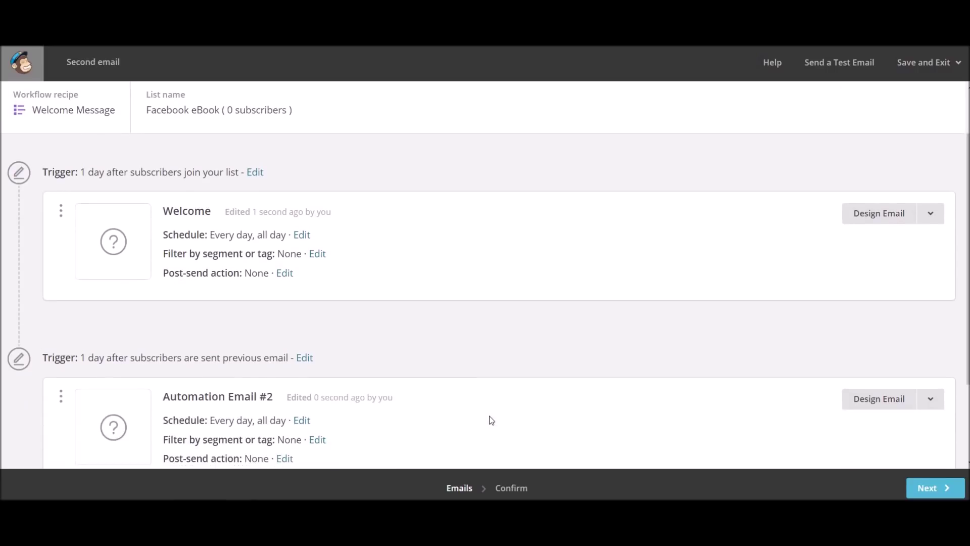
- Give Automation Email #2 the subject 'Email 2 example' and continue to templates
click(879, 335)
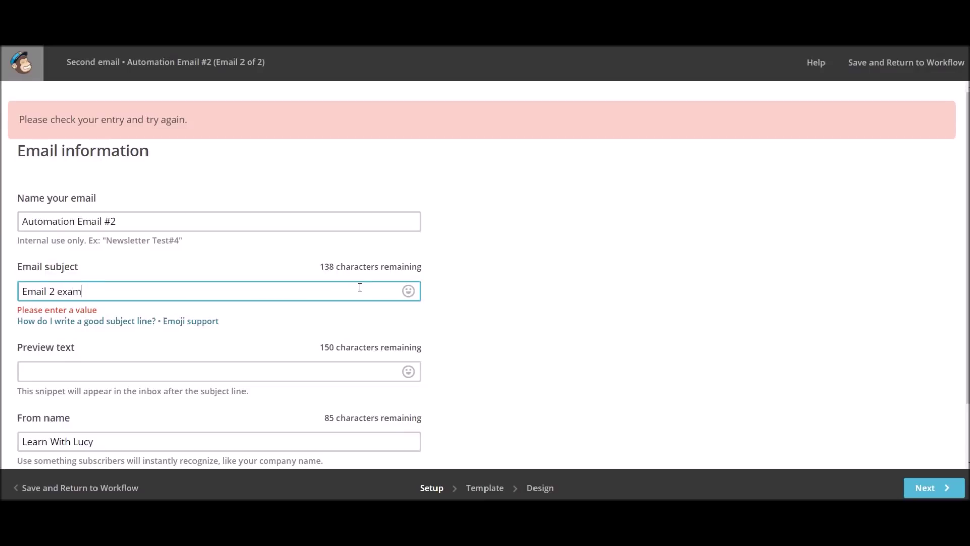
scroll(361, 303, down, 2)
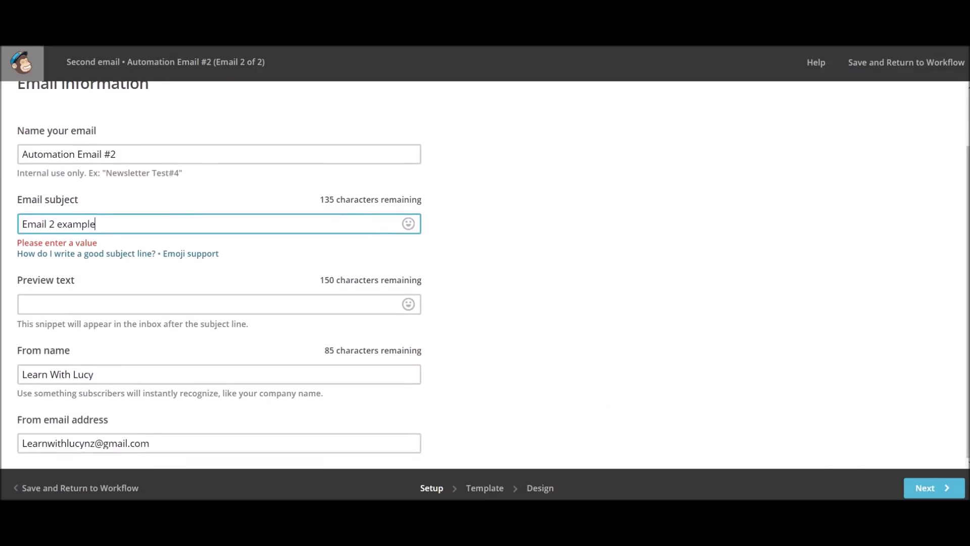
click(924, 490)
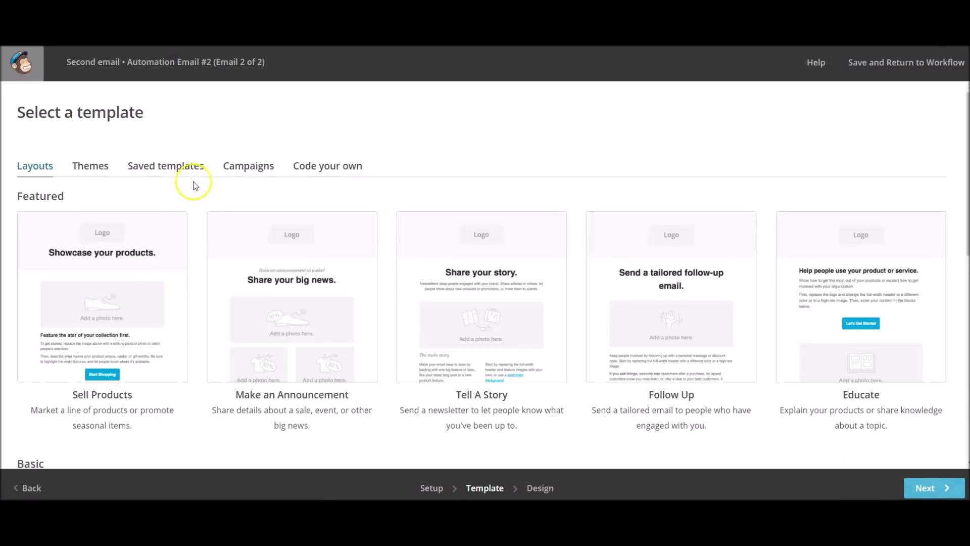
- Apply the saved eBook template to Automation Email #2
click(188, 165)
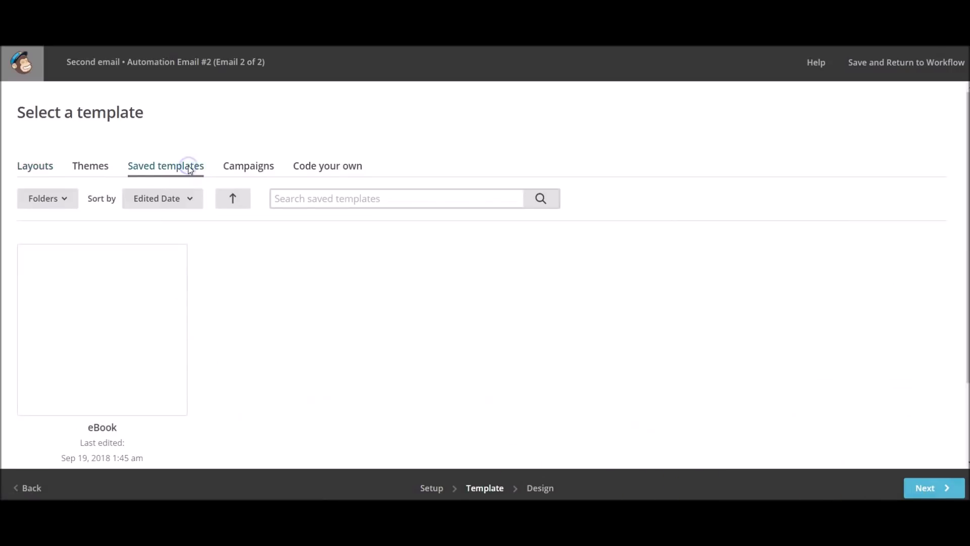
click(94, 332)
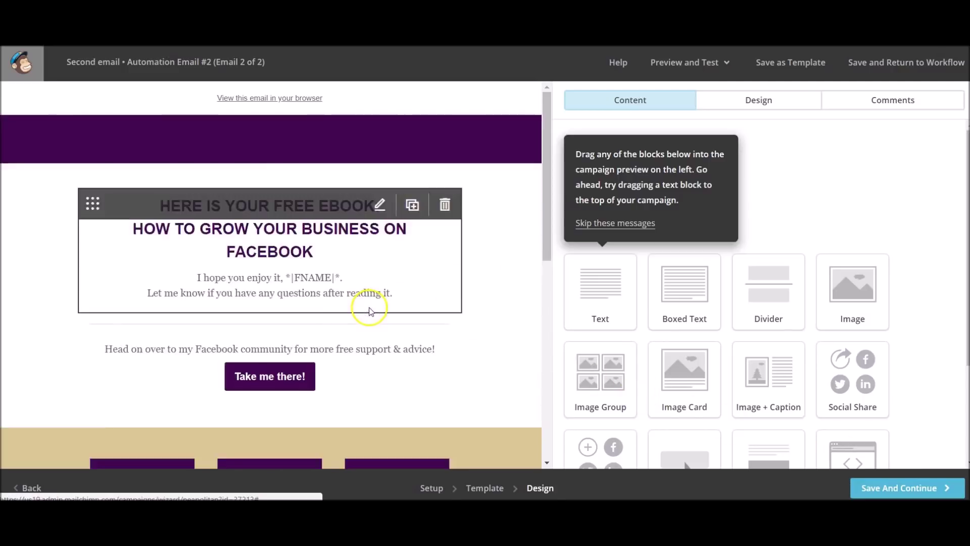
- Replace the heading text with 'I hope you enjoyed the ebook...' and follow-up questions
click(329, 328)
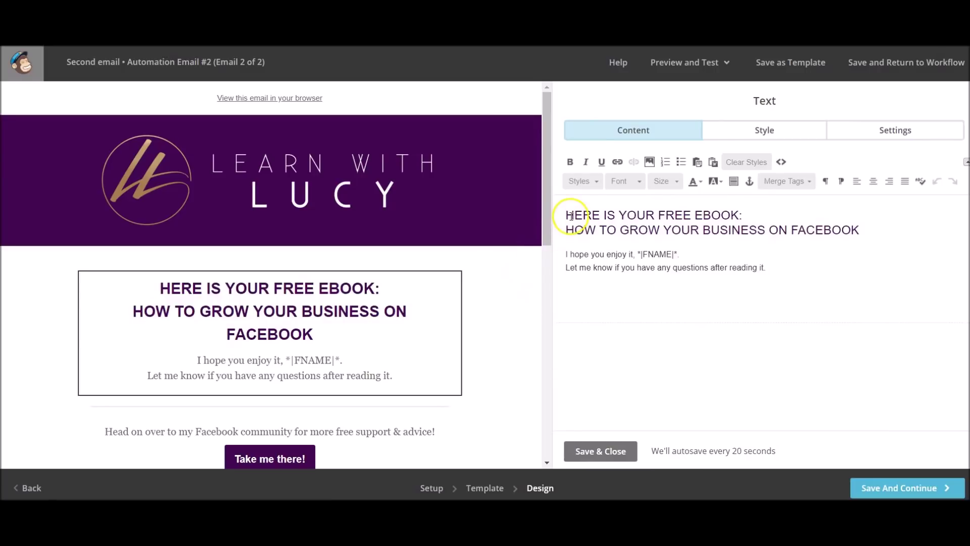
drag(566, 212, 859, 311)
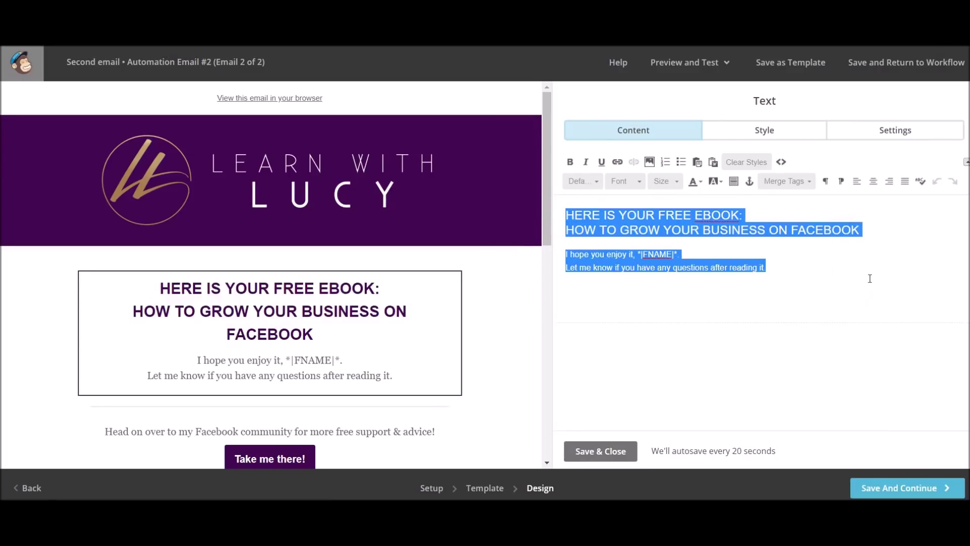
text(I hope you)
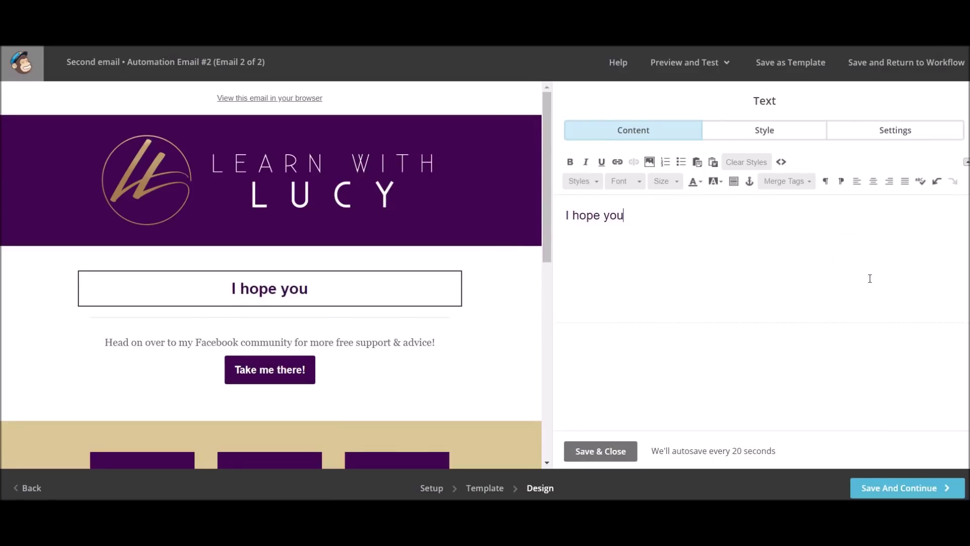
text( enjoyed the )
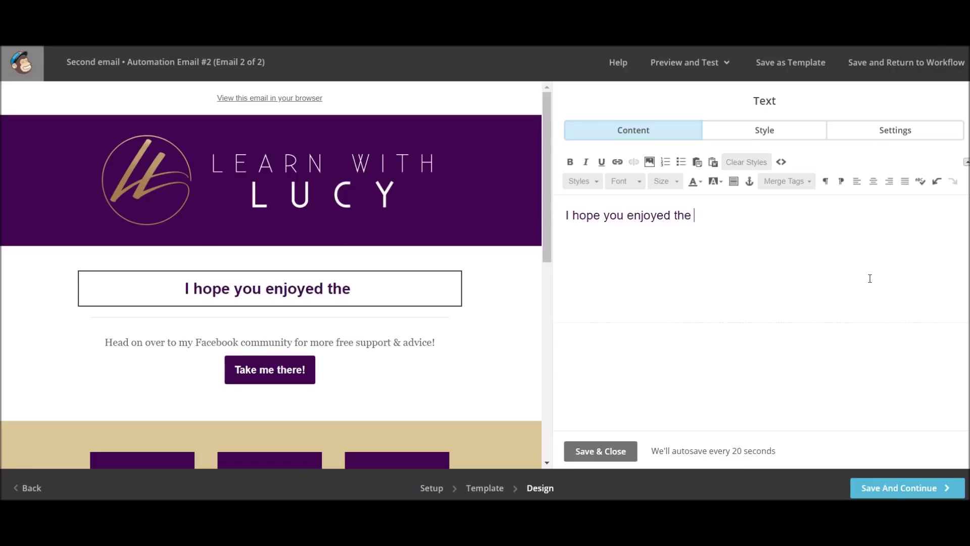
text(ebook... )
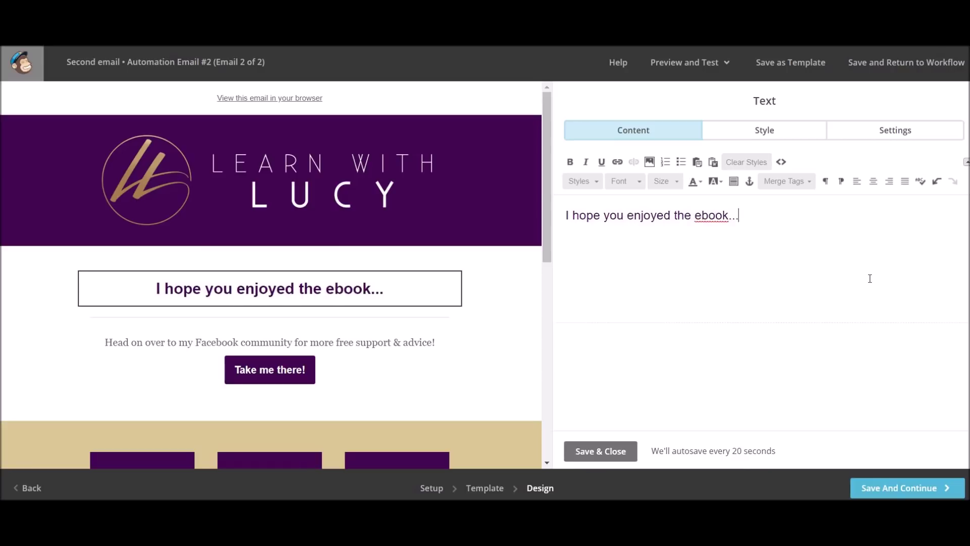
text(Do you have an)
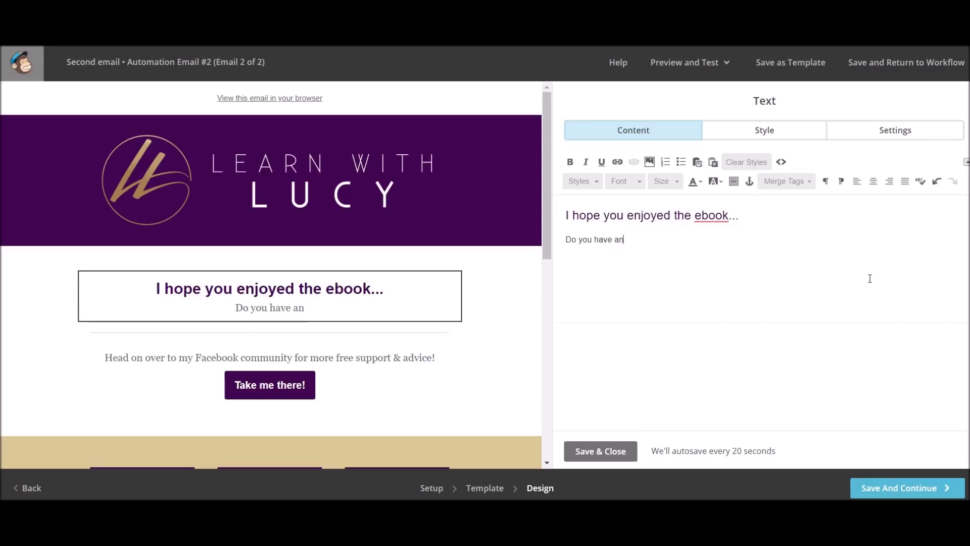
text(y questions about)
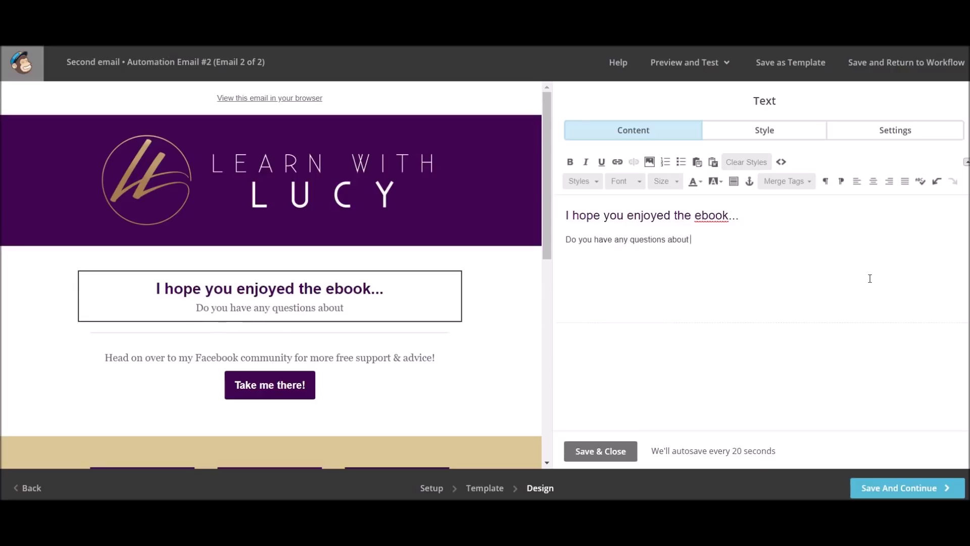
text( it)
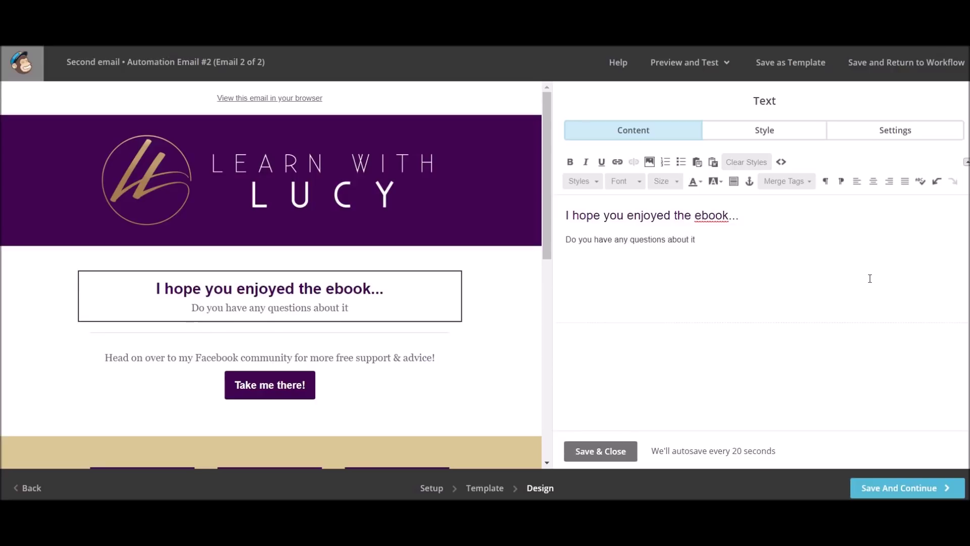
text(?)
key(Return)
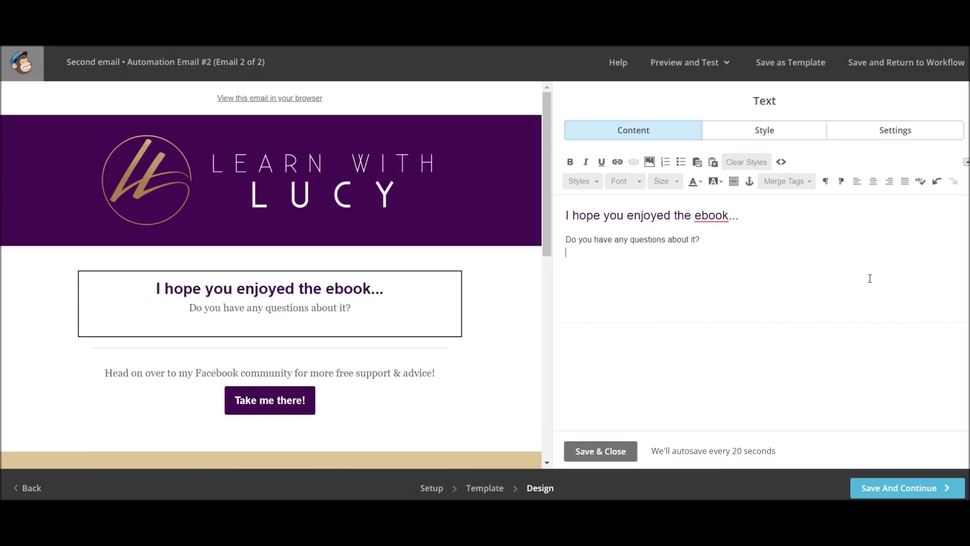
text(Have you i)
text(mplemented )
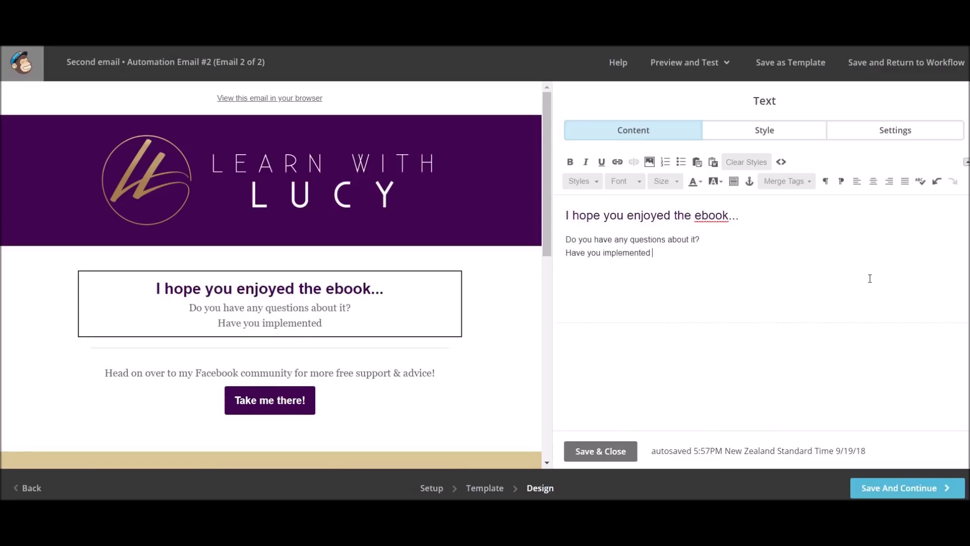
text(any of the)
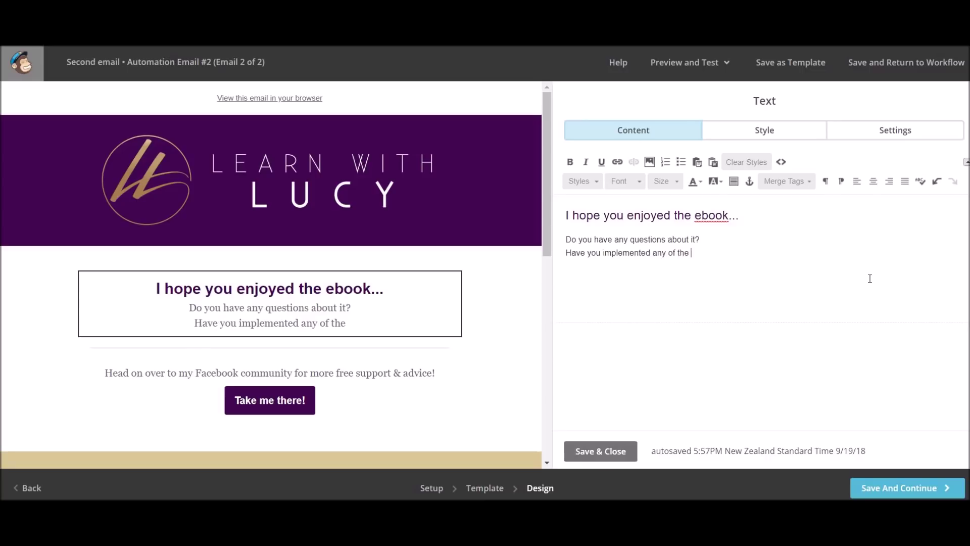
text( strategies)
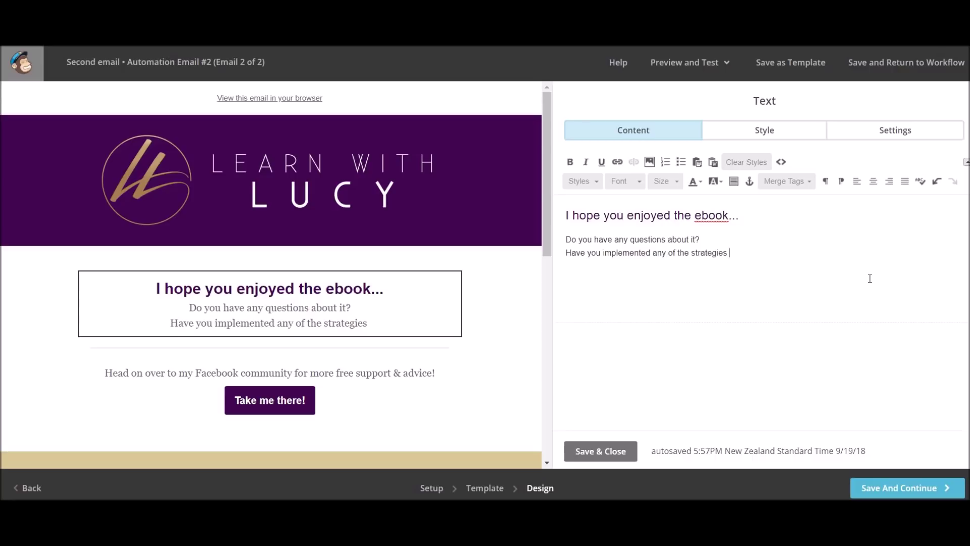
text( you)
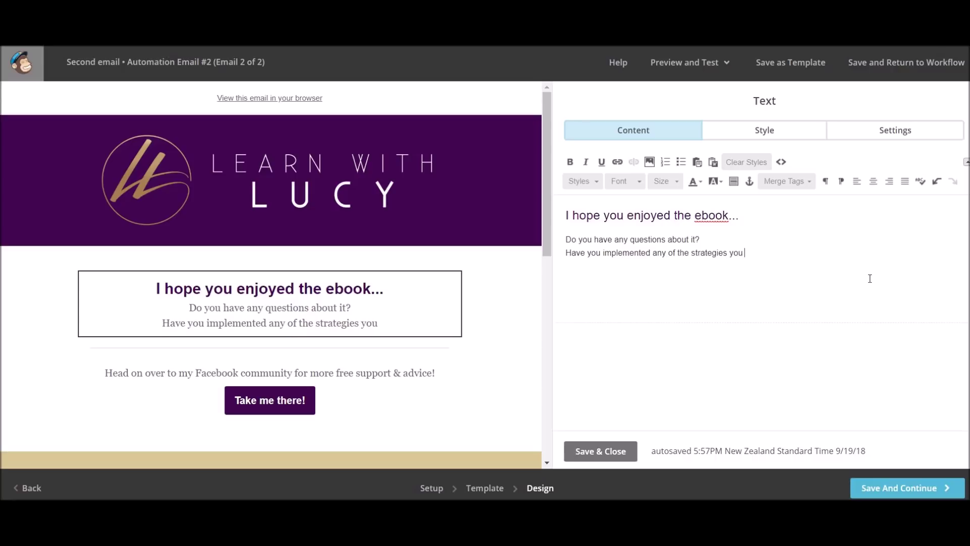
text( learnt? )
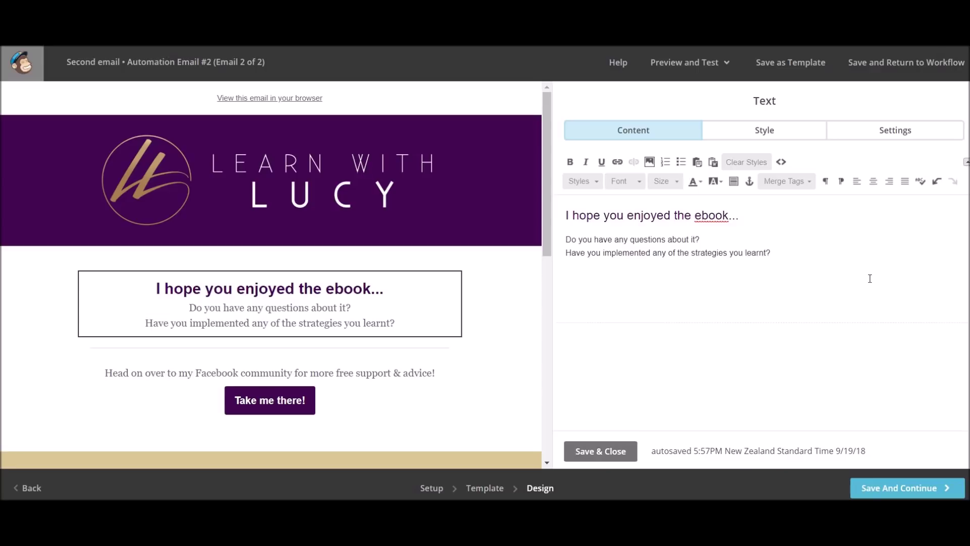
text(Let me know)
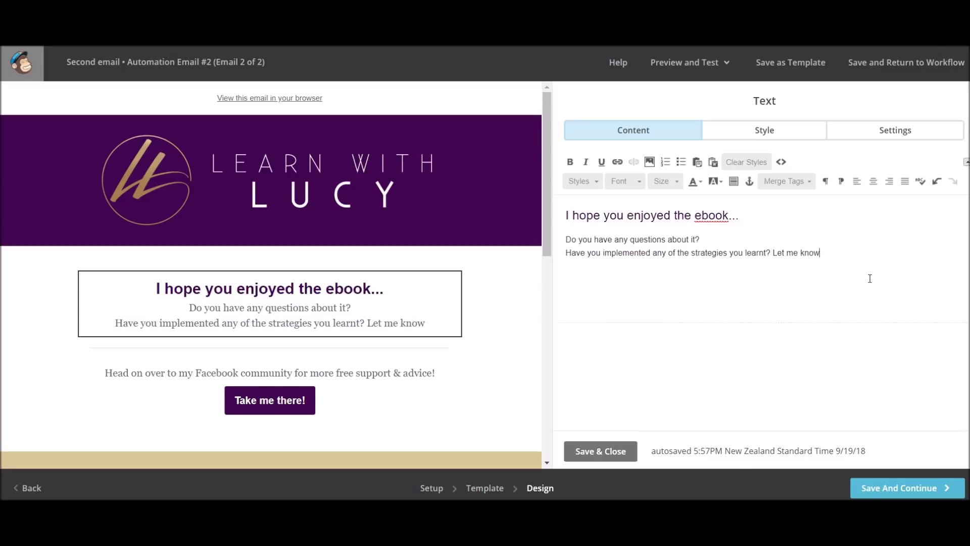
text(!)
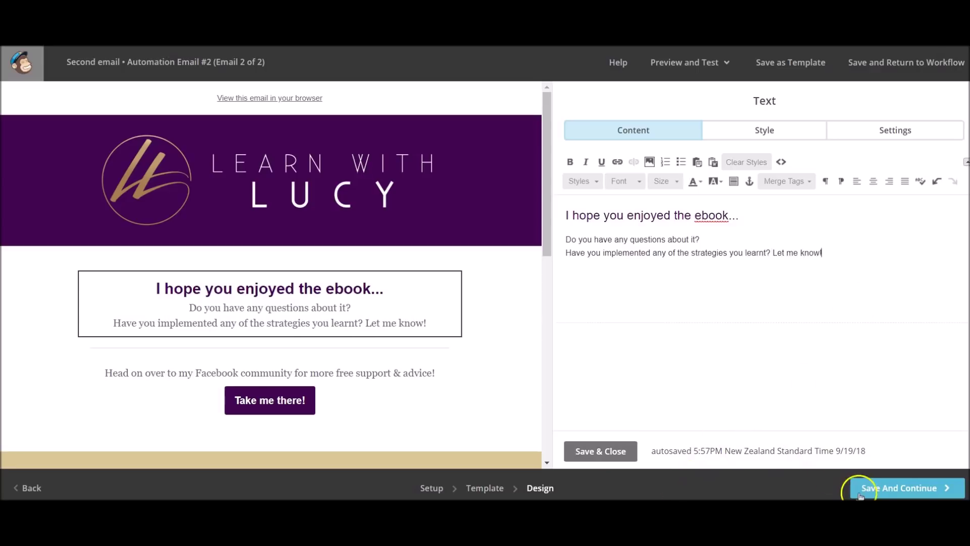
- Stay on the page, save the text block, then save the design and return to the workflow
click(879, 488)
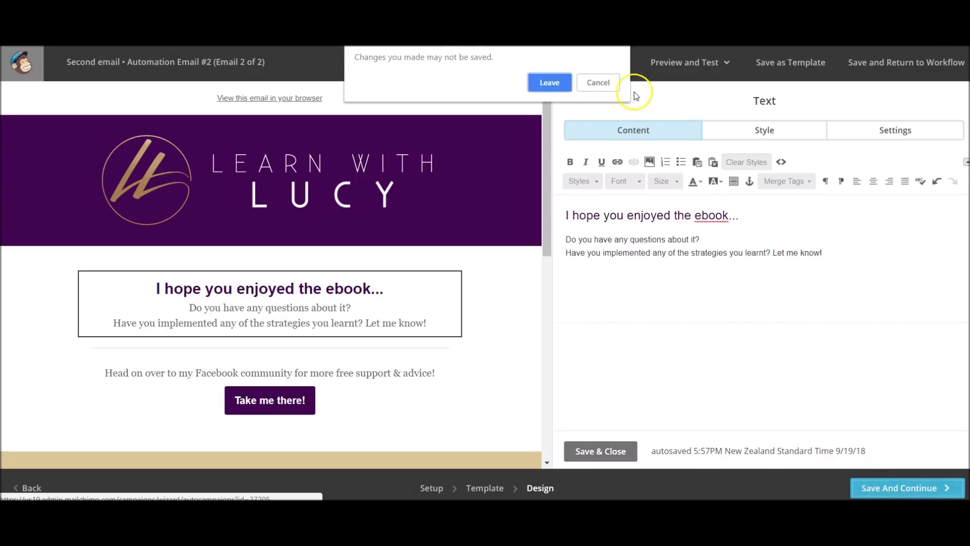
click(598, 82)
click(606, 451)
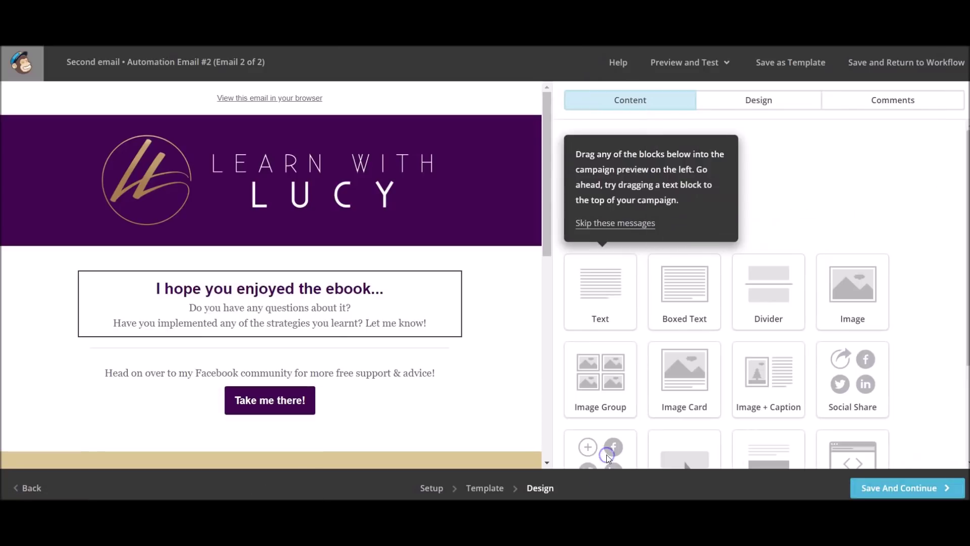
click(882, 490)
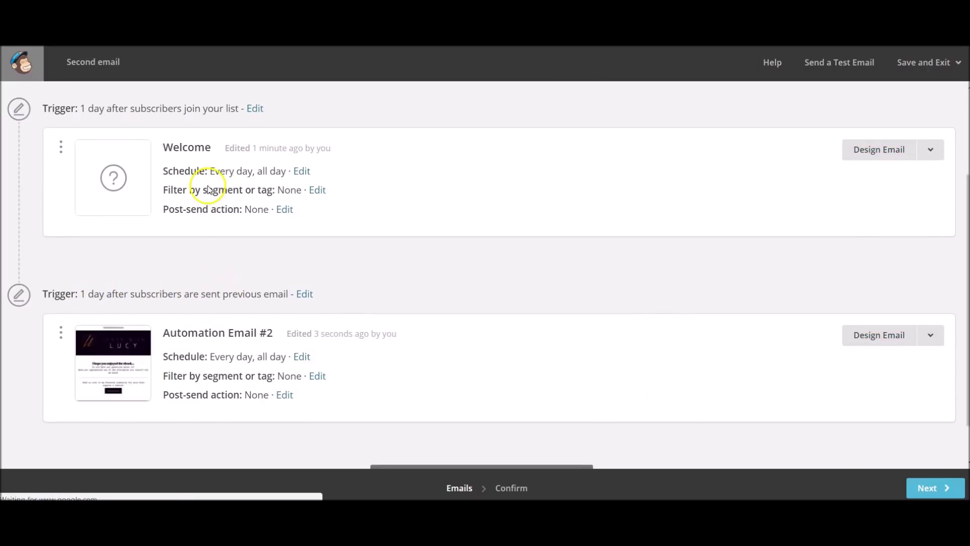
- Change Automation Email #2's delay to 1 week after the previous email
click(305, 294)
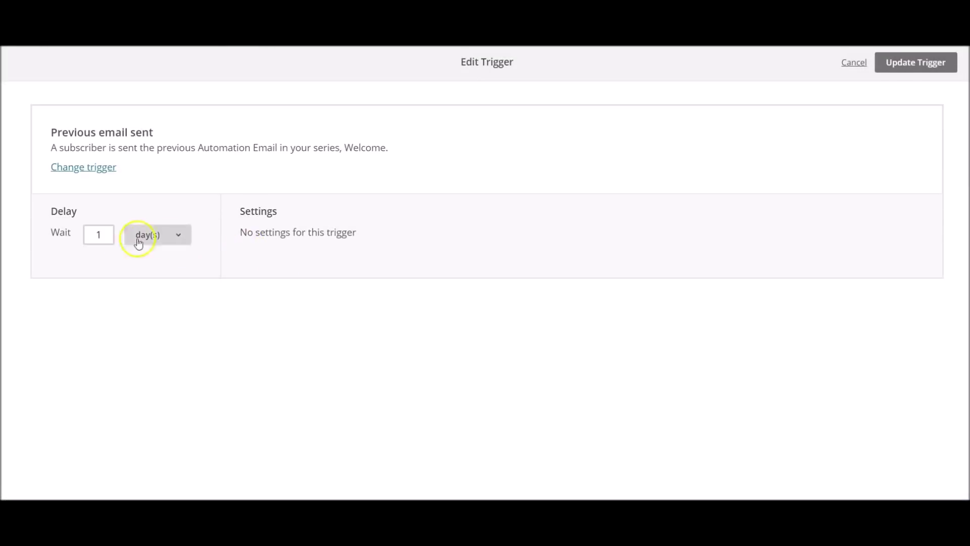
click(155, 235)
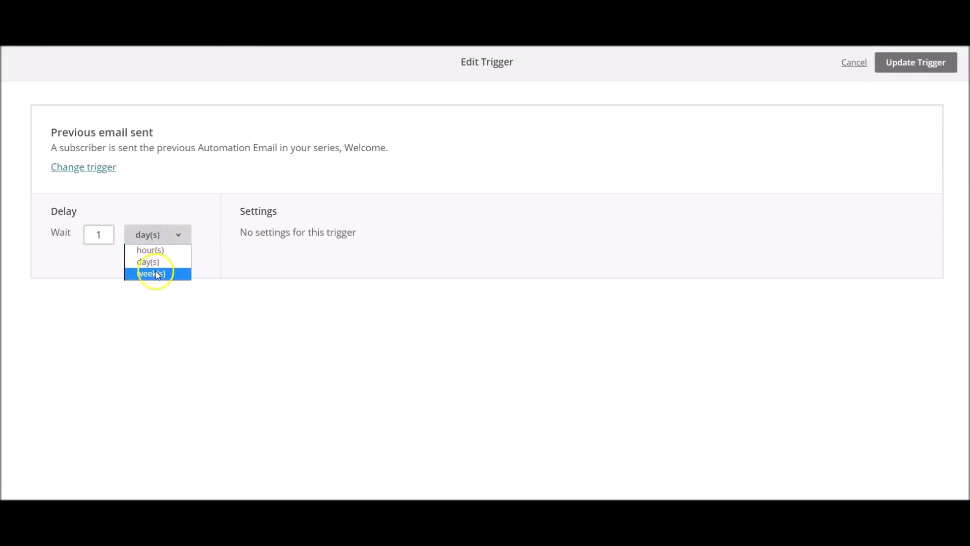
click(157, 273)
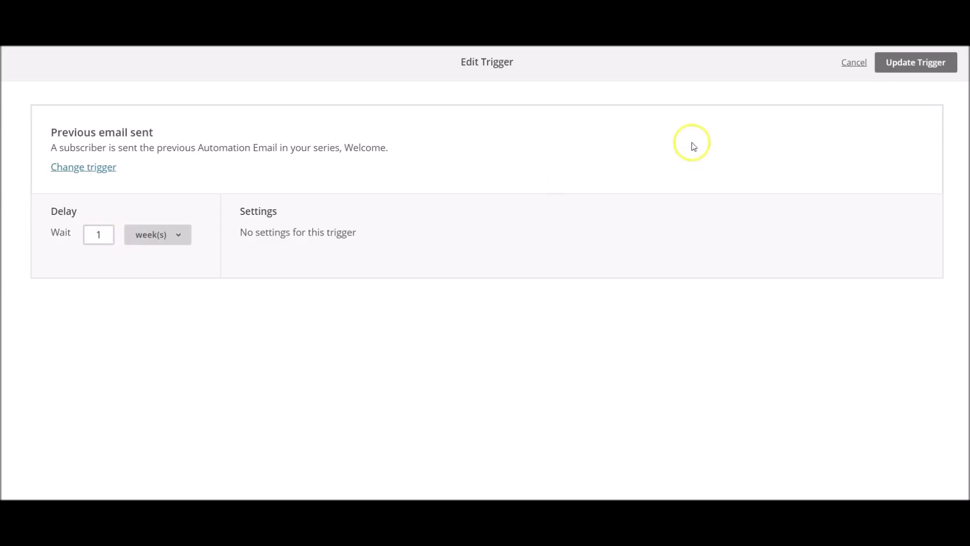
click(915, 63)
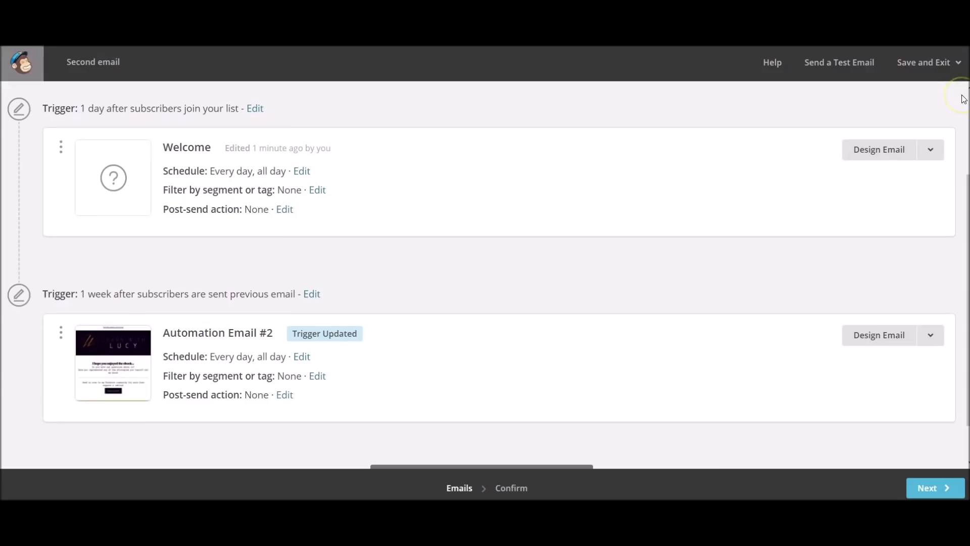